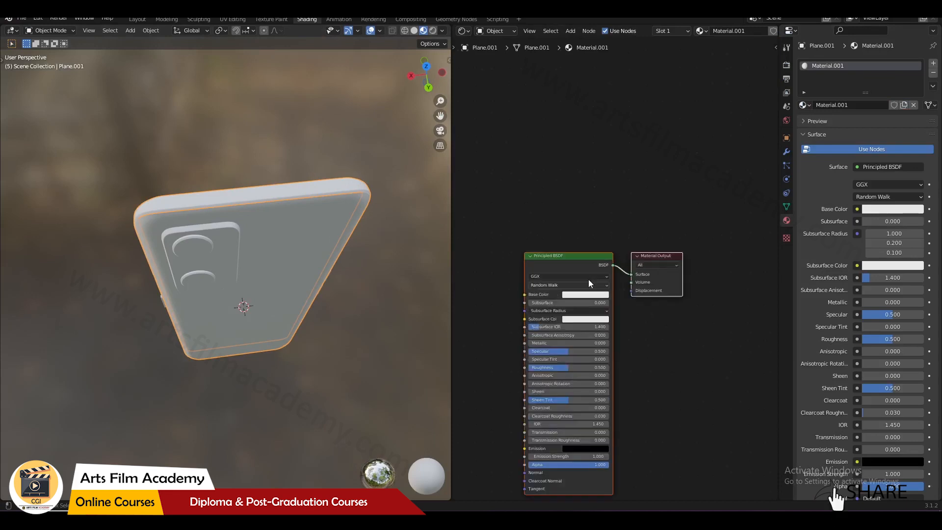
# Darken the phone frame material's base color to near black
pyautogui.click(571, 307)
pyautogui.moveTo(628, 169); pyautogui.dragTo(630, 227)
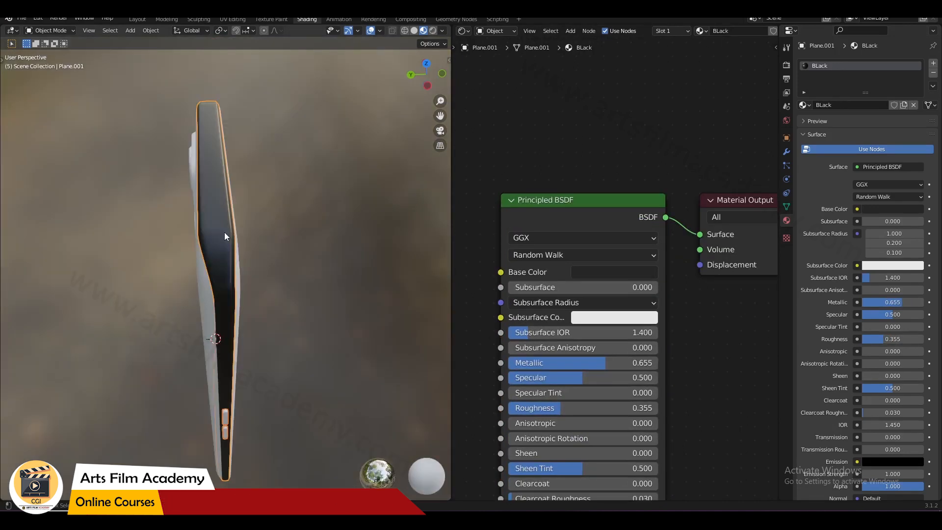
# Link the black frame material to the phone's side buttons and save the file
pyautogui.hotkey('ctrl', 'l')
pyautogui.click(224, 243)
pyautogui.moveTo(320, 245); pyautogui.dragTo(219, 310, button='middle')
pyautogui.scroll(2, 322, 275)
pyautogui.hotkey('ctrl', 's')
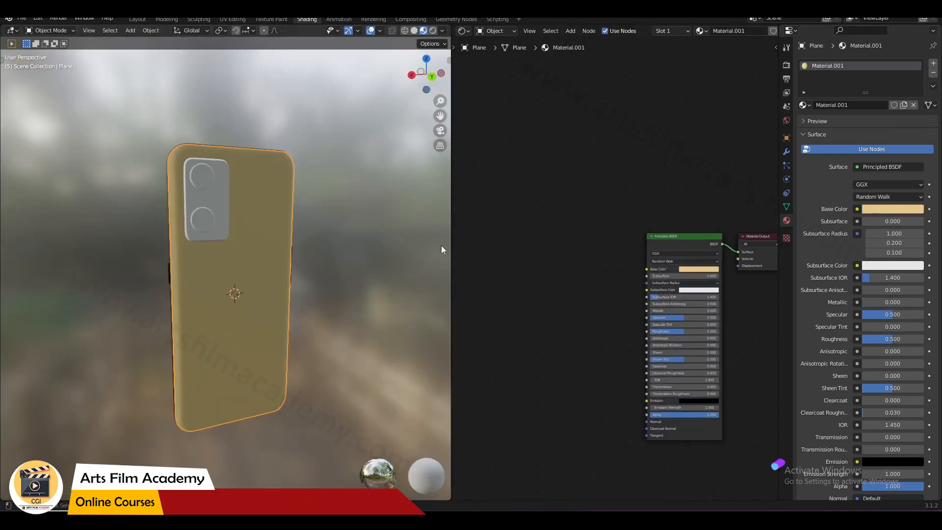
# Add a Checker Texture node to the back panel's material and connect its Color output to the Principled BSDF's Base Color
pyautogui.scroll(3, 359, 208)
pyautogui.moveTo(359, 207); pyautogui.dragTo(271, 199, button='middle')
pyautogui.moveTo(549, 215); pyautogui.dragTo(583, 213, button='middle')
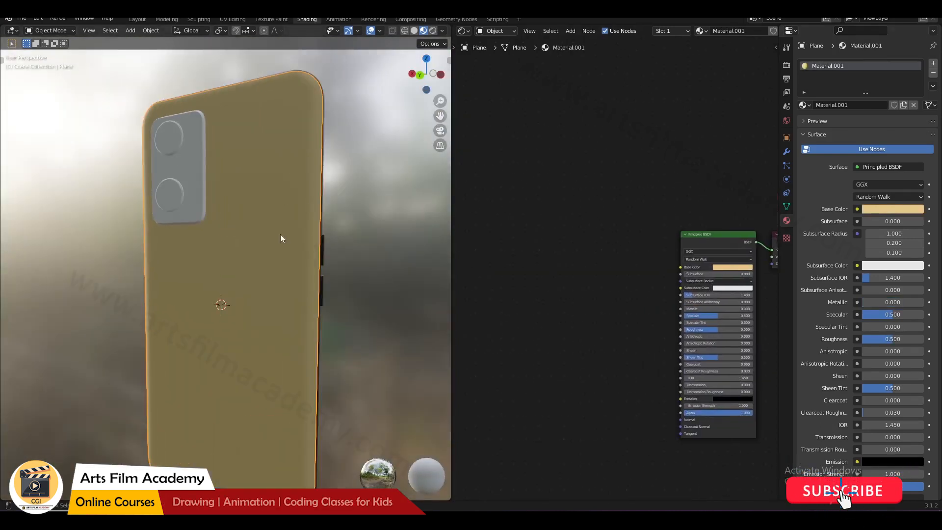
pyautogui.moveTo(280, 233); pyautogui.dragTo(346, 236, button='middle')
pyautogui.hotkey('shift', 'a')
pyautogui.write('sche')
pyautogui.press('Return')
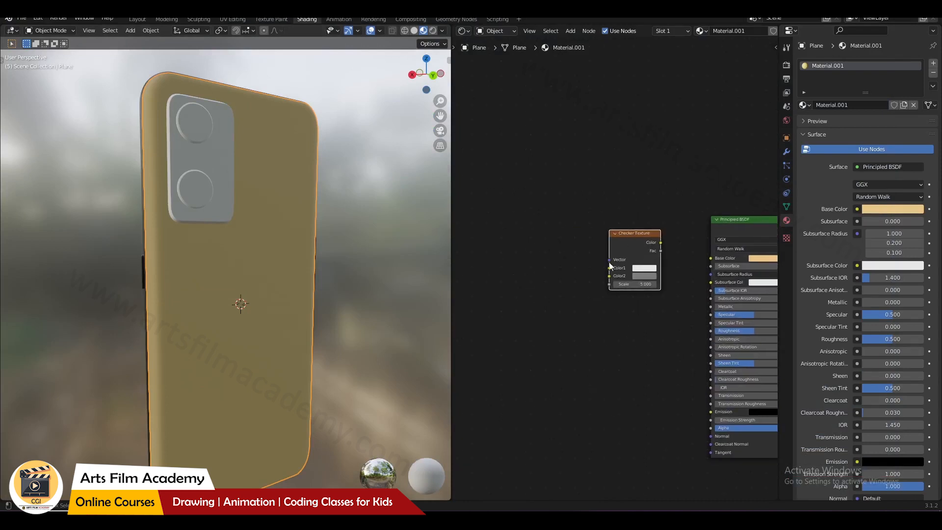
pyautogui.scroll(-1, 640, 255)
pyautogui.moveTo(686, 265); pyautogui.dragTo(684, 262)
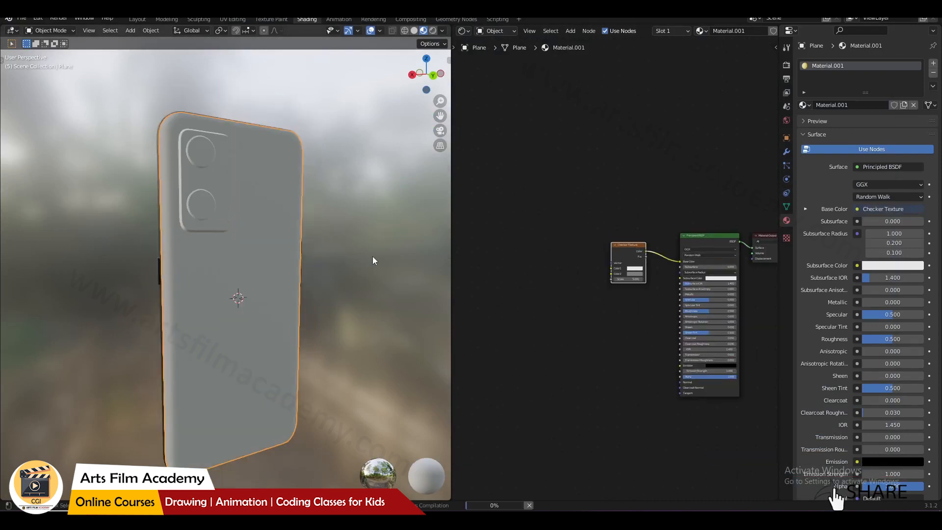
# Examine the back panel's UV layout in the UV Editing workspace and return to the Shading workspace
pyautogui.moveTo(352, 257); pyautogui.dragTo(326, 185, button='middle')
pyautogui.click(233, 20)
pyautogui.scroll(4, 137, 304)
pyautogui.scroll(-5, 284, 263)
pyautogui.click(305, 19)
pyautogui.scroll(-2, 364, 213)
pyautogui.scroll(3, 636, 241)
pyautogui.moveTo(530, 268); pyautogui.dragTo(540, 275, button='middle')
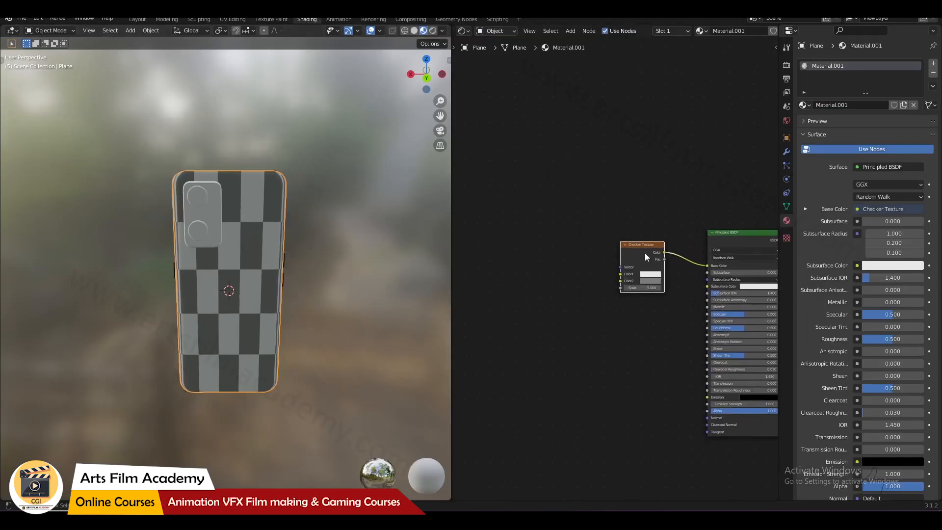
# Add Texture Coordinate and Mapping nodes to the Checker Texture and set the mapping scale to 5 on all axes
pyautogui.hotkey('ctrl', 't')
pyautogui.scroll(1, 609, 262)
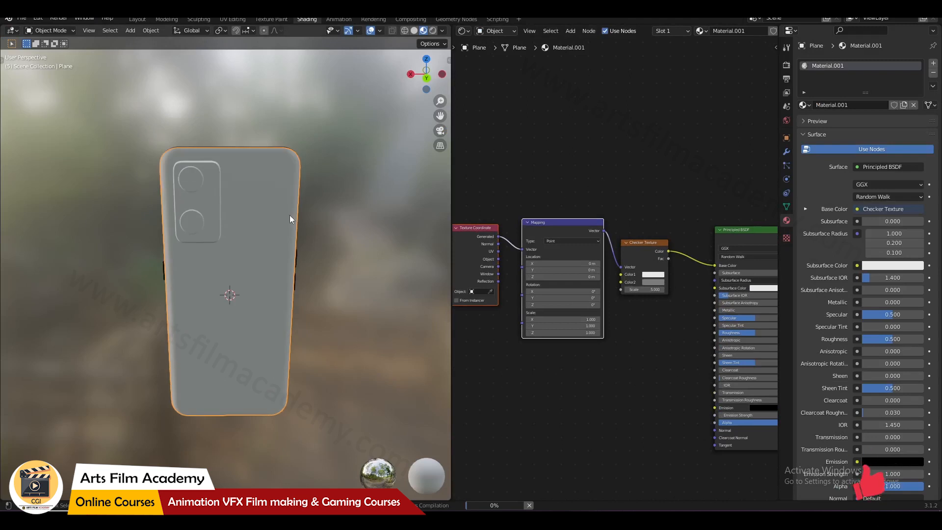
pyautogui.scroll(1, 271, 214)
pyautogui.moveTo(270, 214); pyautogui.dragTo(256, 199, button='middle')
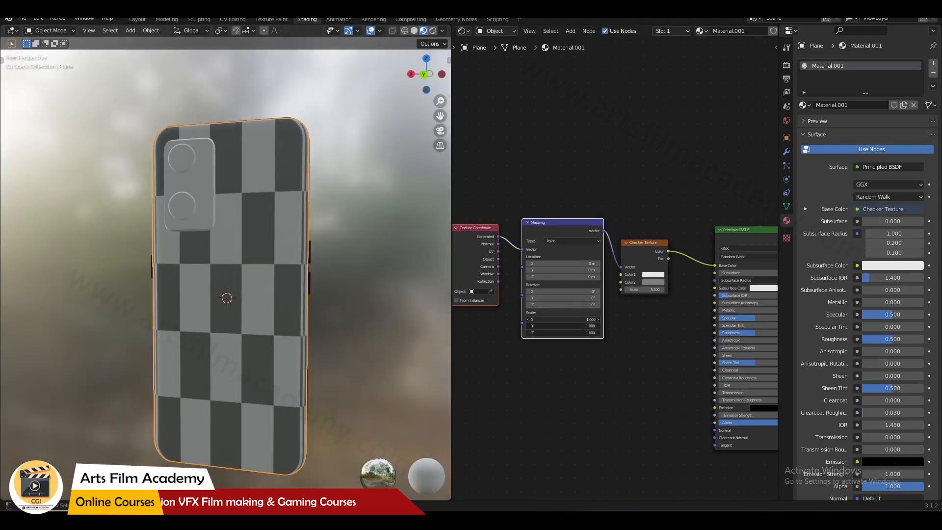
pyautogui.write('5')
pyautogui.press('Return')
pyautogui.scroll(2, 235, 197)
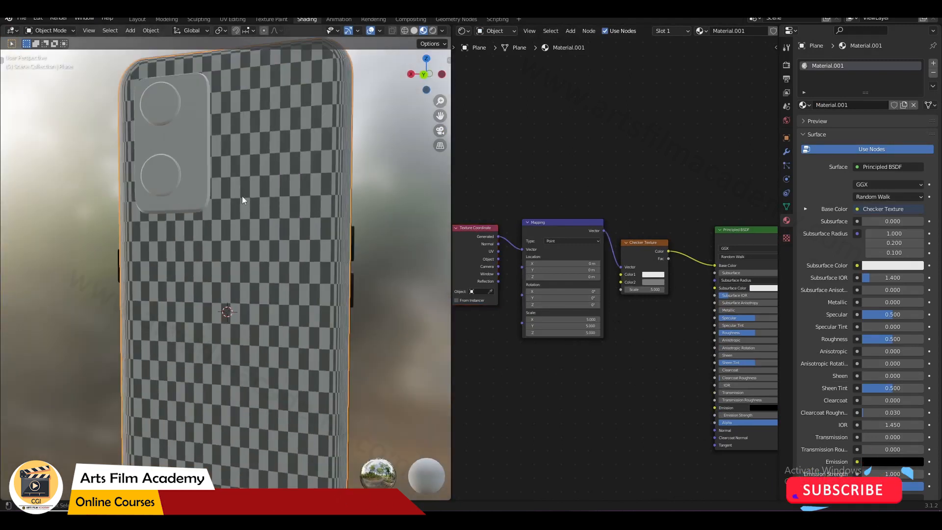
# Feed the Mapping node from the Texture Coordinate's UV output and set its scale to 4 on all axes
pyautogui.scroll(3, 488, 255)
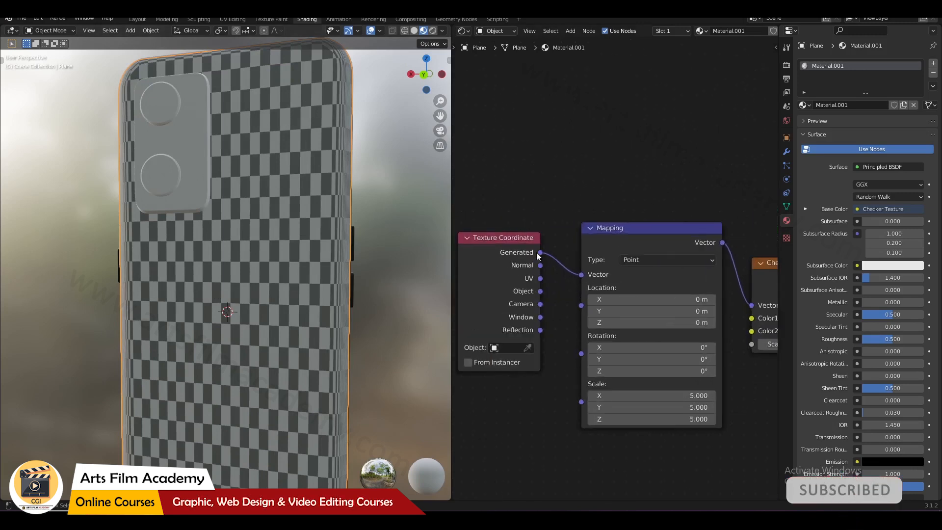
pyautogui.moveTo(586, 280); pyautogui.dragTo(582, 275)
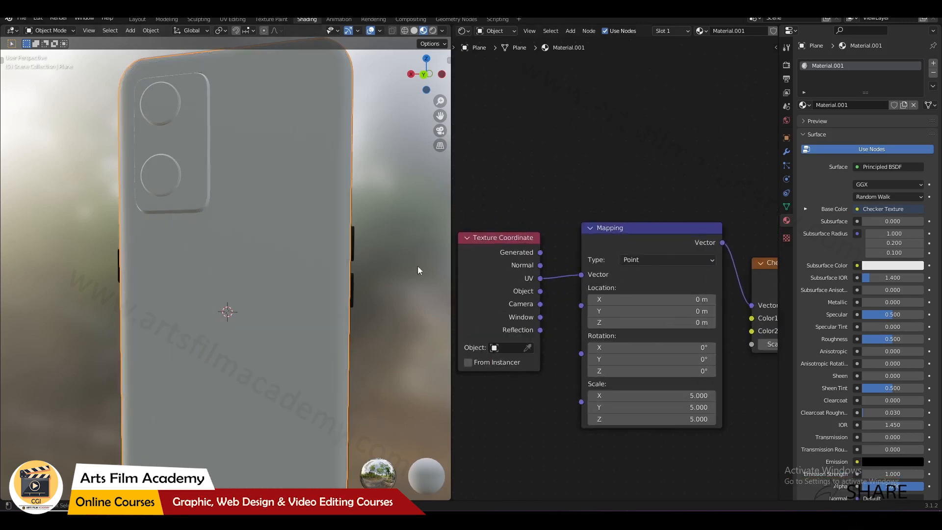
pyautogui.moveTo(325, 246); pyautogui.dragTo(367, 291, button='middle')
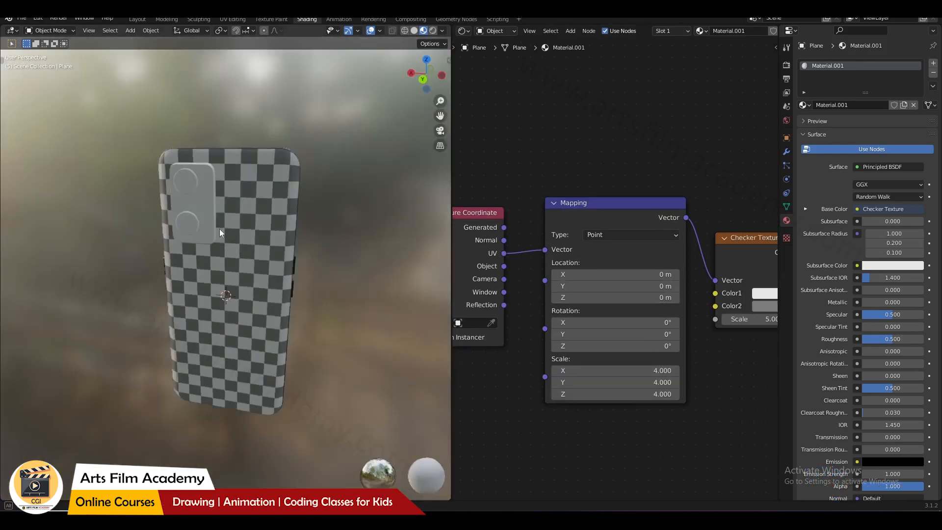
pyautogui.scroll(5, 235, 226)
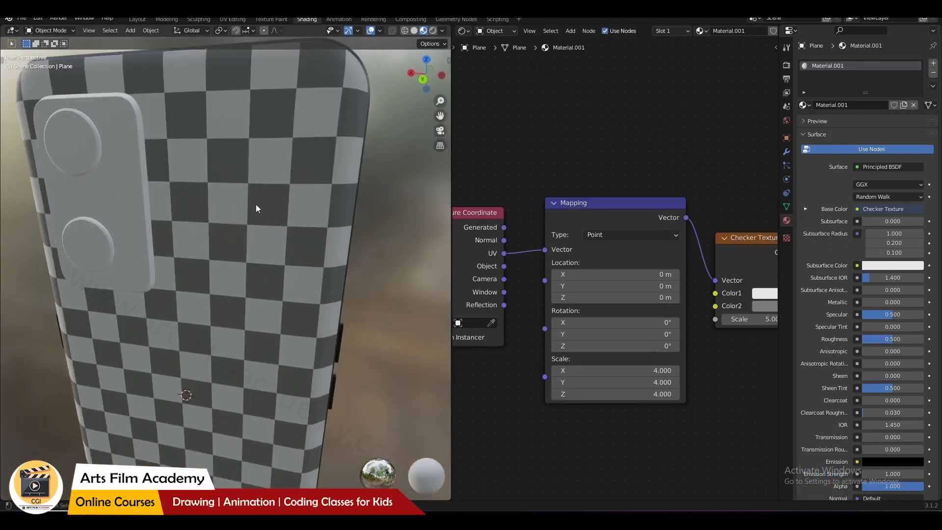
pyautogui.scroll(-5, 233, 161)
pyautogui.scroll(-3, 649, 223)
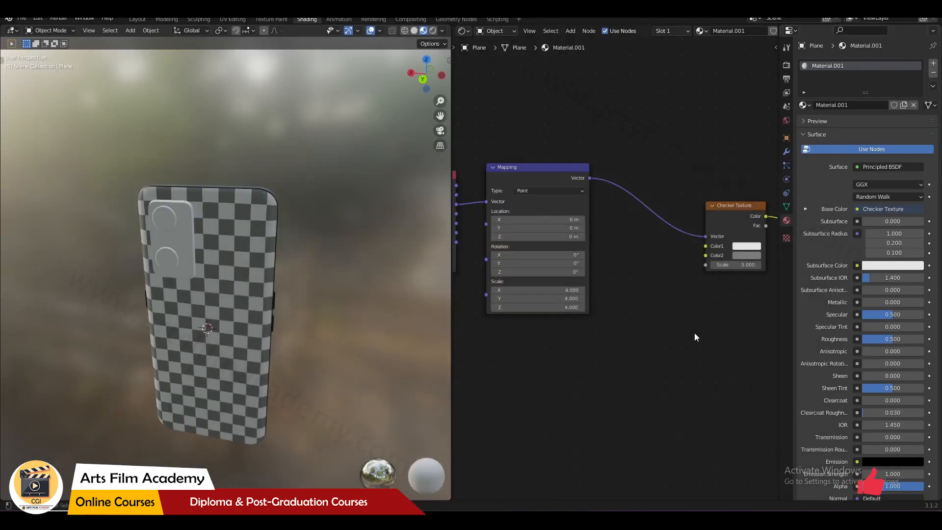
# Set the Checker Texture's Color1 to golden yellow and add a ColorRamp node below the Mapping node
pyautogui.moveTo(693, 332); pyautogui.dragTo(684, 304, button='middle')
pyautogui.click(726, 254)
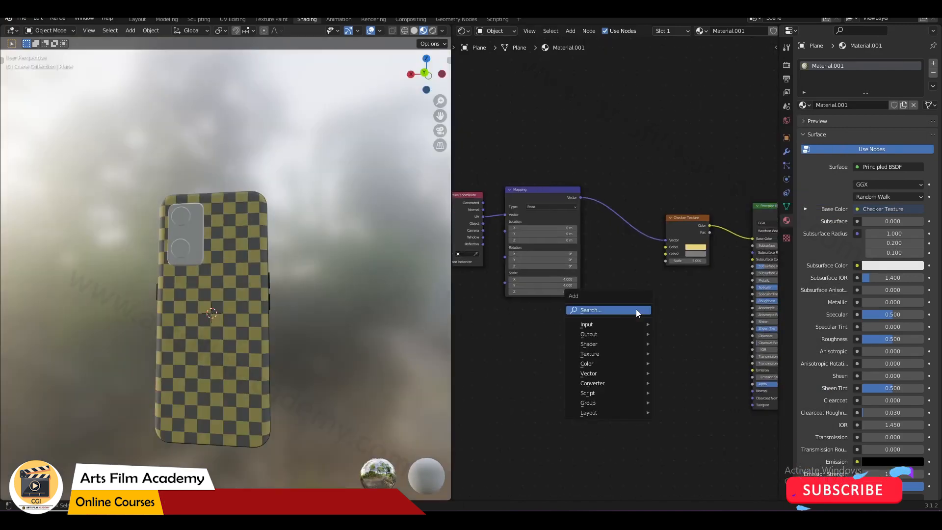
pyautogui.click(637, 309)
pyautogui.write('col')
pyautogui.click(671, 326)
pyautogui.click(590, 327)
pyautogui.scroll(4, 552, 367)
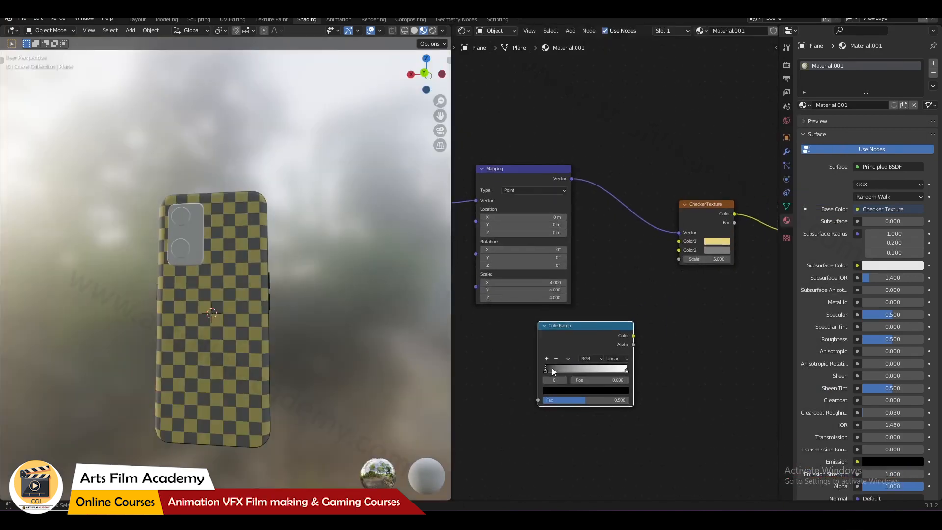
pyautogui.scroll(1, 311, 403)
pyautogui.keyDown('shift'); pyautogui.moveTo(326, 396); pyautogui.dragTo(334, 375, button='middle'); pyautogui.keyUp('shift')
pyautogui.moveTo(241, 452); pyautogui.dragTo(231, 445, button='middle')
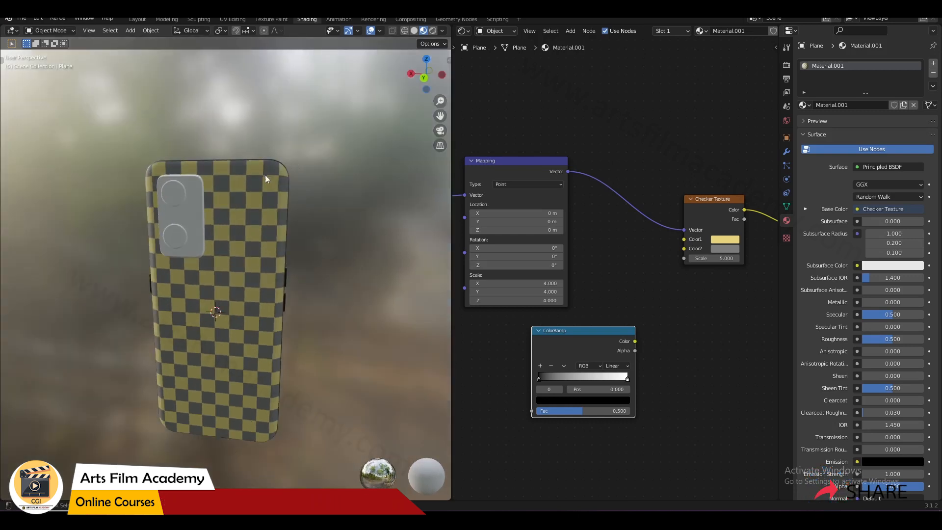
# Paste the yellow into the ColorRamp's end stop and set its start stop to orange, hex E7A35B
pyautogui.scroll(1, 546, 399)
pyautogui.click(629, 388)
pyautogui.click(588, 411)
pyautogui.hotkey('ctrl', 'v')
pyautogui.click(721, 389)
pyautogui.click(532, 388)
pyautogui.click(583, 411)
pyautogui.click(599, 355)
pyautogui.write('E7A35B')
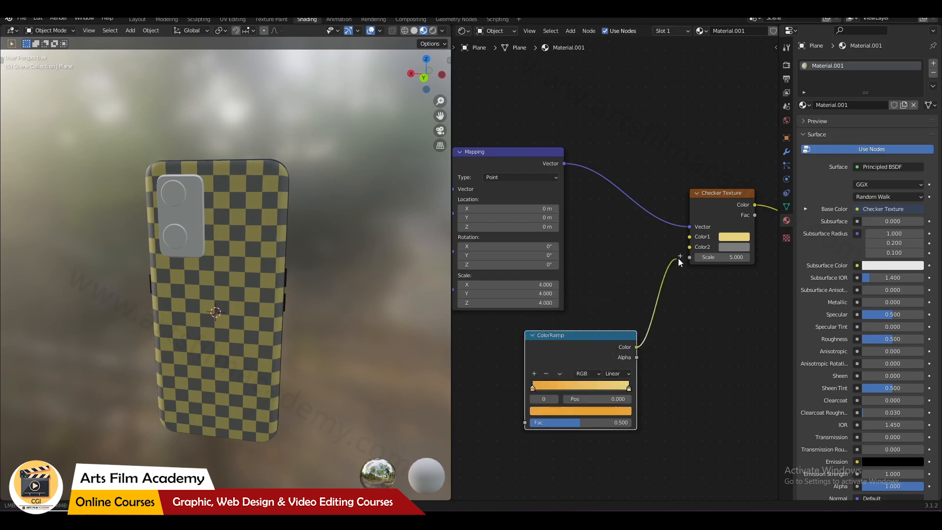
# Connect the ColorRamp's Color output to the Checker Texture's Color2 and shift the ramp node slightly lower
pyautogui.moveTo(689, 247); pyautogui.dragTo(689, 247)
pyautogui.scroll(2, 316, 336)
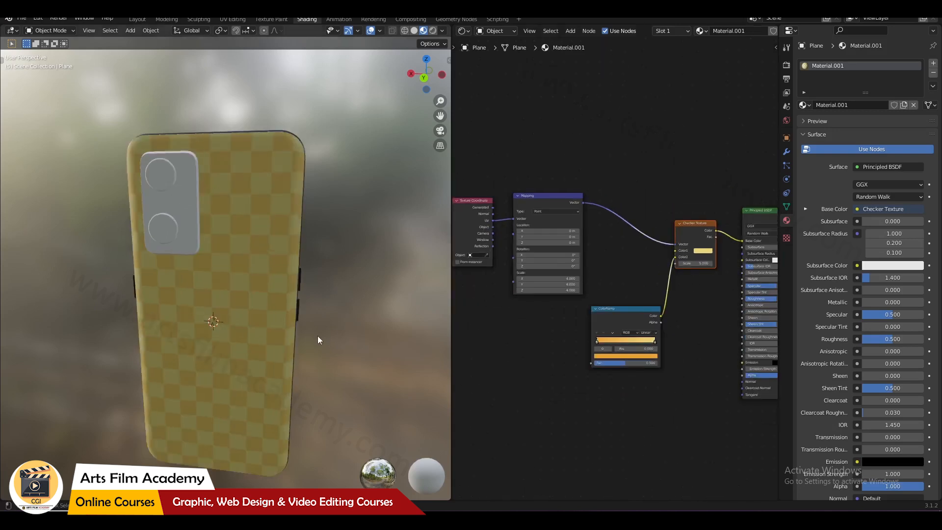
pyautogui.moveTo(316, 336); pyautogui.dragTo(327, 272, button='middle')
pyautogui.scroll(-1, 399, 342)
pyautogui.moveTo(399, 343); pyautogui.dragTo(321, 290, button='middle')
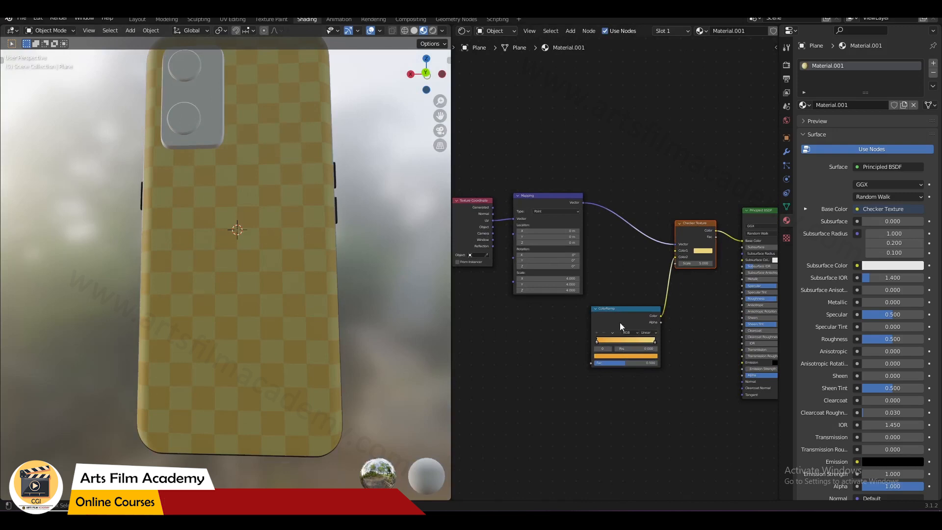
pyautogui.moveTo(619, 326); pyautogui.dragTo(619, 335)
pyautogui.moveTo(258, 320); pyautogui.dragTo(234, 322, button='middle')
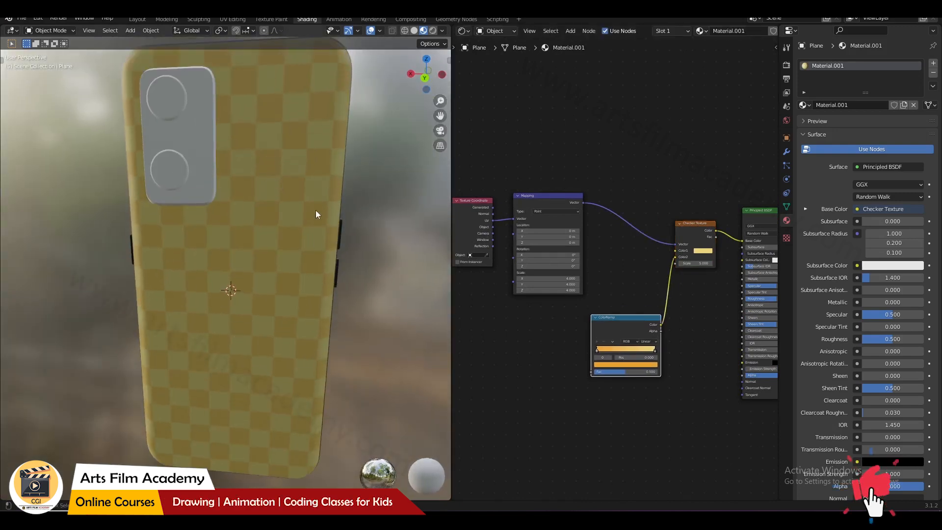
pyautogui.scroll(-3, 307, 284)
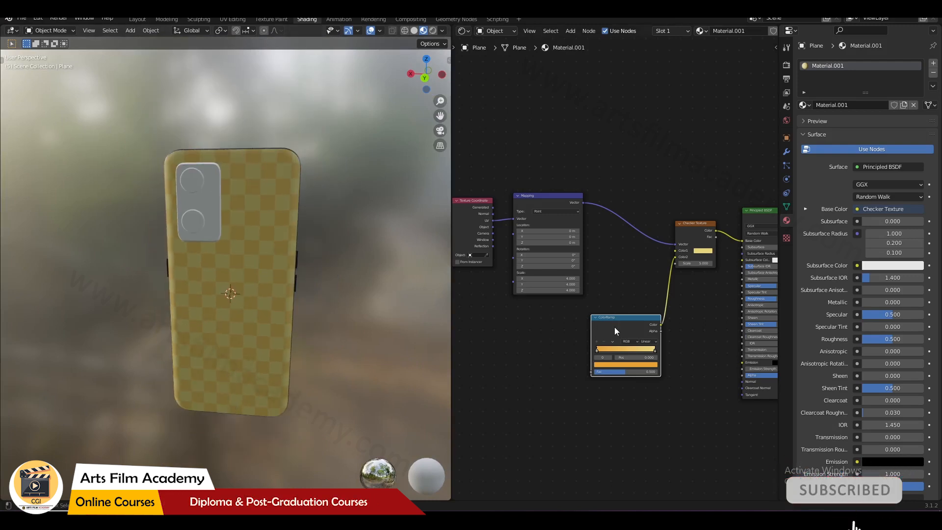
pyautogui.moveTo(617, 326); pyautogui.dragTo(643, 318, button='middle')
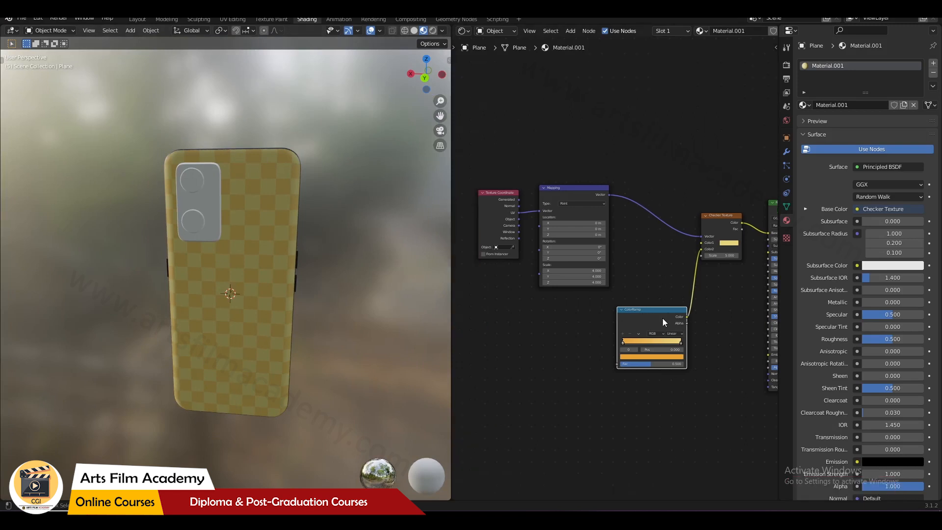
# Add a Separate XYZ node beside the ColorRamp
pyautogui.hotkey('shift', 'a')
pyautogui.click(569, 302)
pyautogui.write('sep')
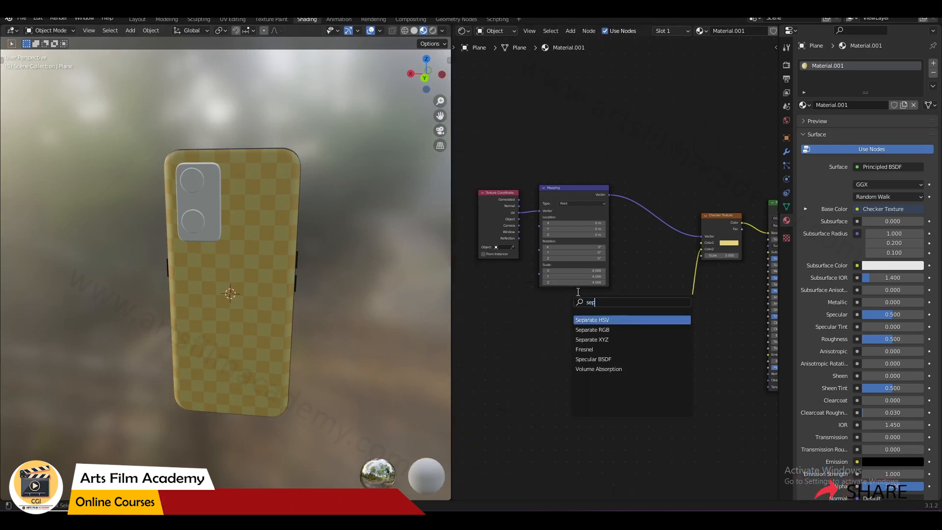
pyautogui.click(598, 341)
pyautogui.click(590, 391)
pyautogui.scroll(3, 584, 388)
pyautogui.moveTo(574, 384); pyautogui.dragTo(639, 361, button='middle')
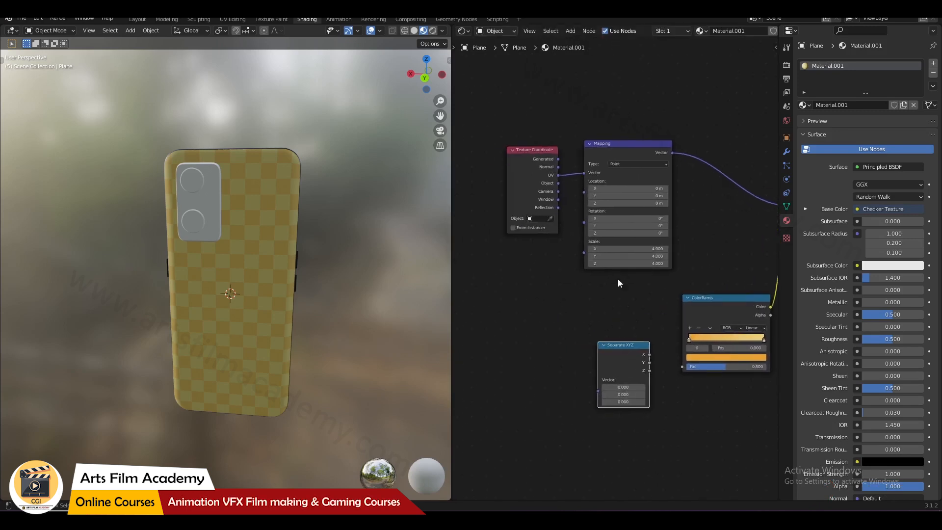
pyautogui.scroll(-2, 602, 307)
# Duplicate the Texture Coordinate and Mapping nodes and place the copies beside the Separate XYZ node
pyautogui.moveTo(635, 96); pyautogui.dragTo(505, 240)
pyautogui.hotkey('shift', 'd')
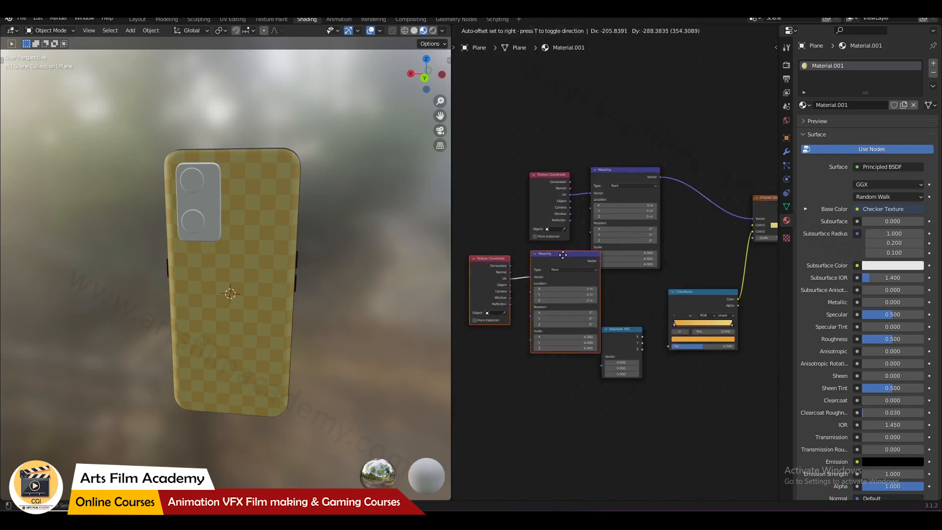
pyautogui.click(550, 300)
pyautogui.scroll(3, 551, 301)
# Connect the duplicated Mapping node to the Separate XYZ Vector input and set the copy's scale to 1 on all axes
pyautogui.moveTo(588, 284); pyautogui.dragTo(610, 362)
pyautogui.moveTo(567, 388); pyautogui.dragTo(567, 404)
pyautogui.write('1')
pyautogui.press('Return')
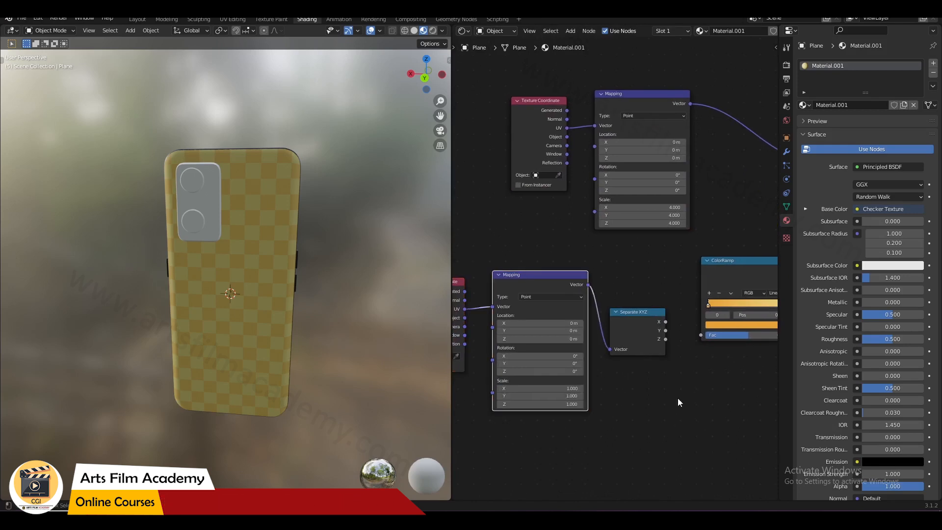
pyautogui.click(678, 398)
# Try driving the ColorRamp's Fac with the Separate XYZ node's Y output
pyautogui.moveTo(648, 378); pyautogui.dragTo(603, 387, button='middle')
pyautogui.scroll(1, 602, 387)
pyautogui.moveTo(655, 345); pyautogui.dragTo(658, 349)
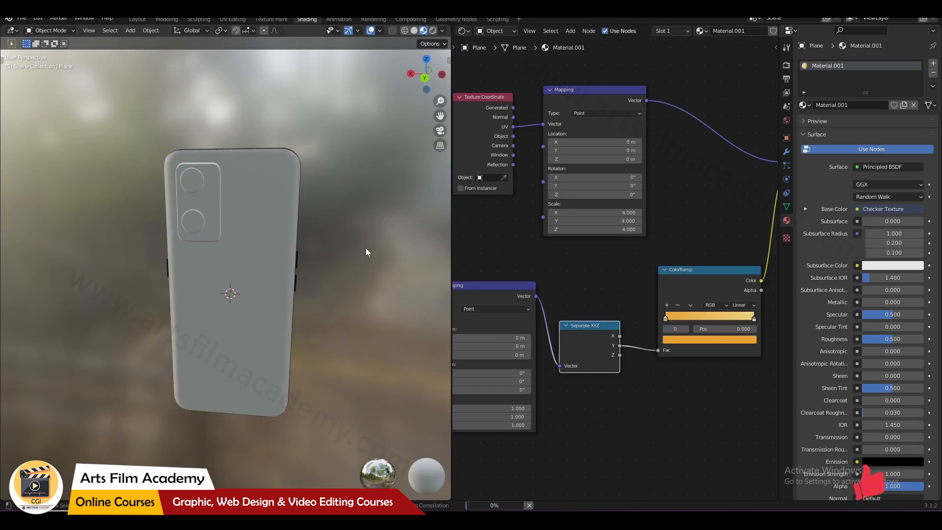
pyautogui.moveTo(362, 257); pyautogui.dragTo(377, 242, button='middle')
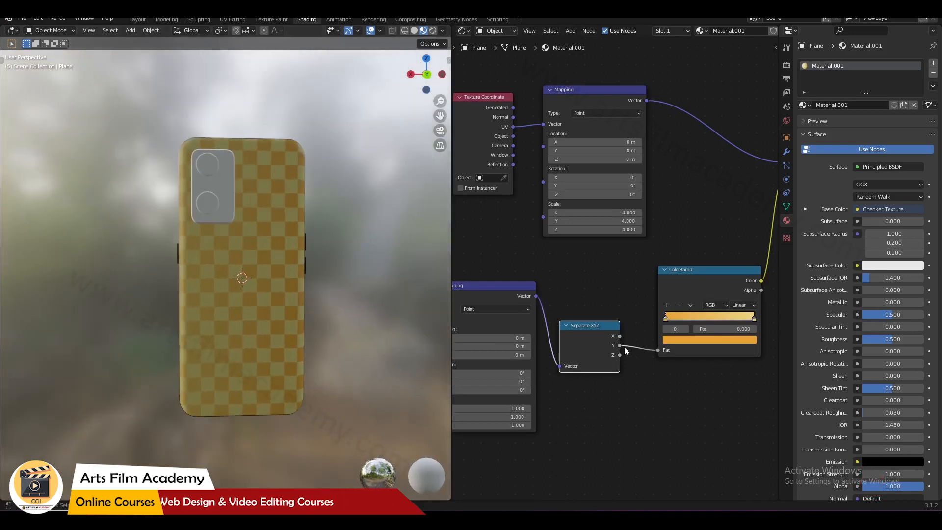
# Connect the Separate XYZ node's X output to the ColorRamp's Fac and check the gradient along the back panel
pyautogui.moveTo(658, 351); pyautogui.dragTo(658, 352)
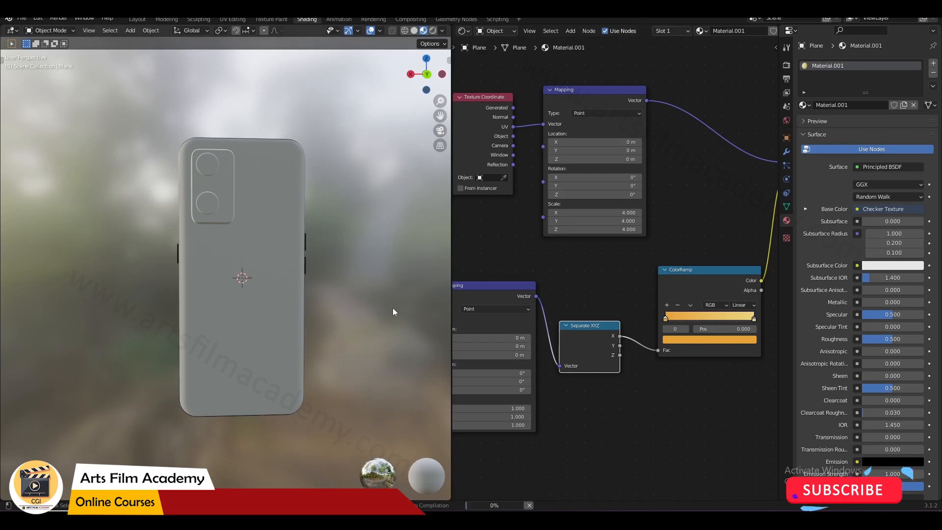
pyautogui.moveTo(381, 310); pyautogui.dragTo(268, 301, button='middle')
pyautogui.moveTo(260, 122); pyautogui.dragTo(260, 151, button='middle')
pyautogui.scroll(2, 259, 151)
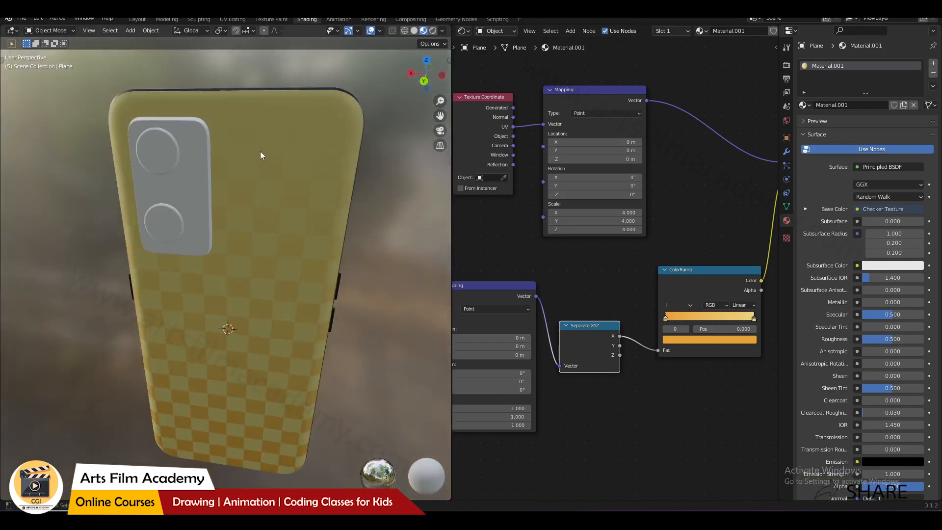
pyautogui.scroll(-2, 296, 335)
pyautogui.moveTo(228, 419); pyautogui.dragTo(222, 381, button='middle')
pyautogui.scroll(2, 222, 382)
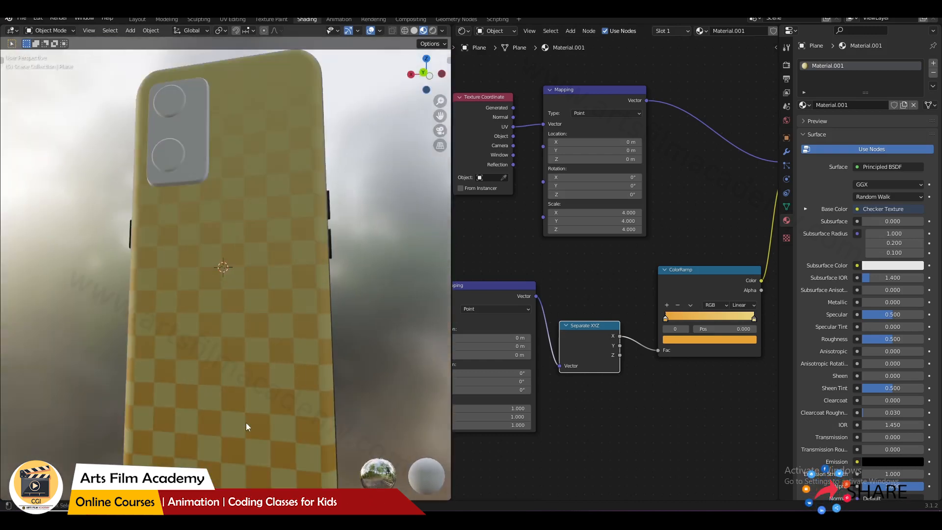
pyautogui.keyDown('shift'); pyautogui.moveTo(254, 459); pyautogui.dragTo(249, 365, button='middle'); pyautogui.keyUp('shift')
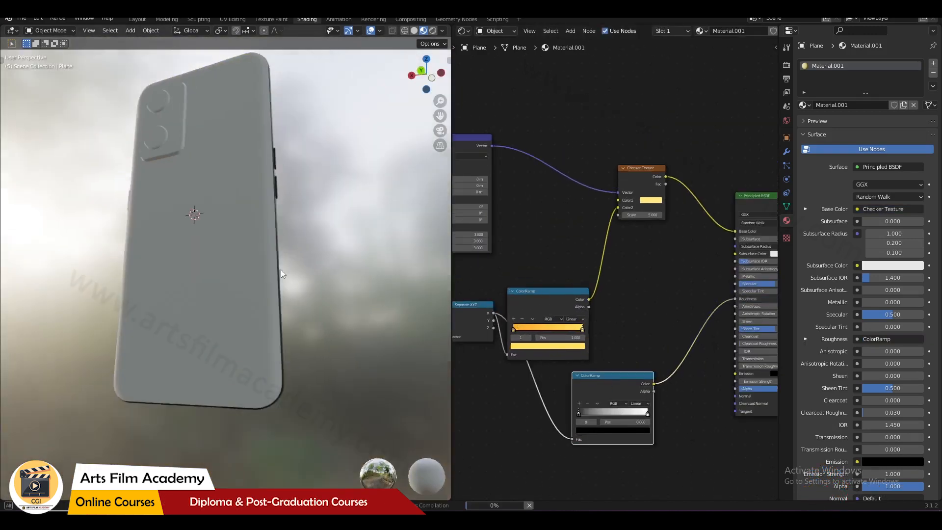
# Check the back panel's shading from several angles and save the file
pyautogui.moveTo(280, 269); pyautogui.dragTo(335, 281, button='middle')
pyautogui.scroll(3, 300, 243)
pyautogui.hotkey('ctrl', 's')
pyautogui.moveTo(300, 243); pyautogui.dragTo(325, 329, button='middle')
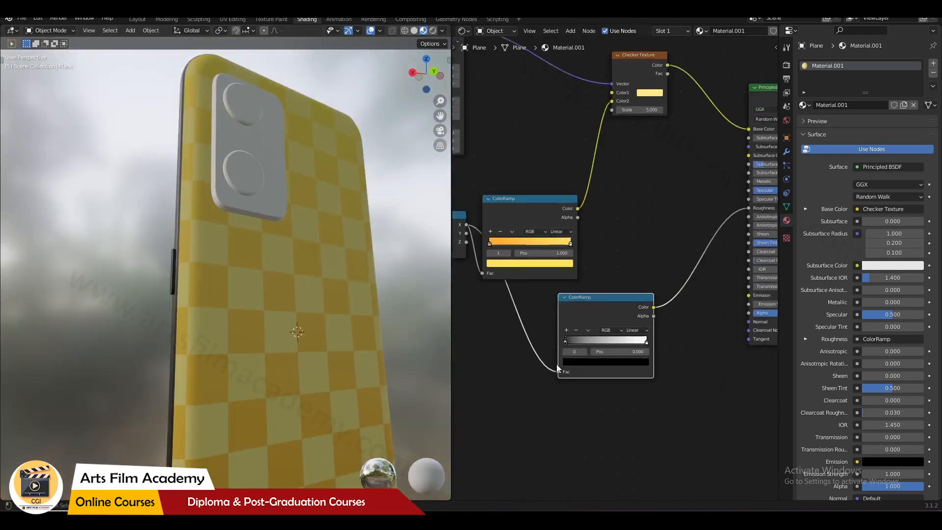
# Lighten the black stop of the ColorRamp that drives Roughness to a dark grey
pyautogui.click(559, 368)
pyautogui.moveTo(632, 306); pyautogui.dragTo(632, 270)
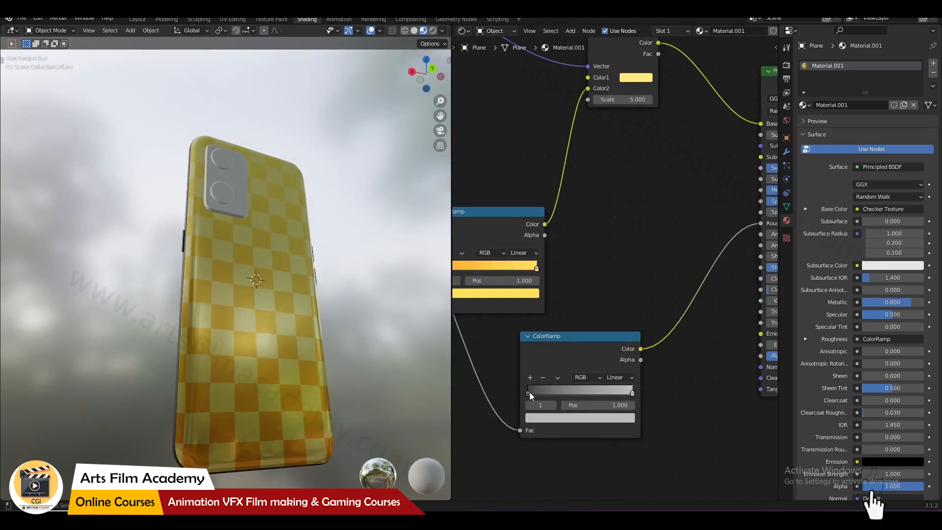
# Lighten the dark stop of the Roughness ColorRamp to a medium grey
pyautogui.click(528, 413)
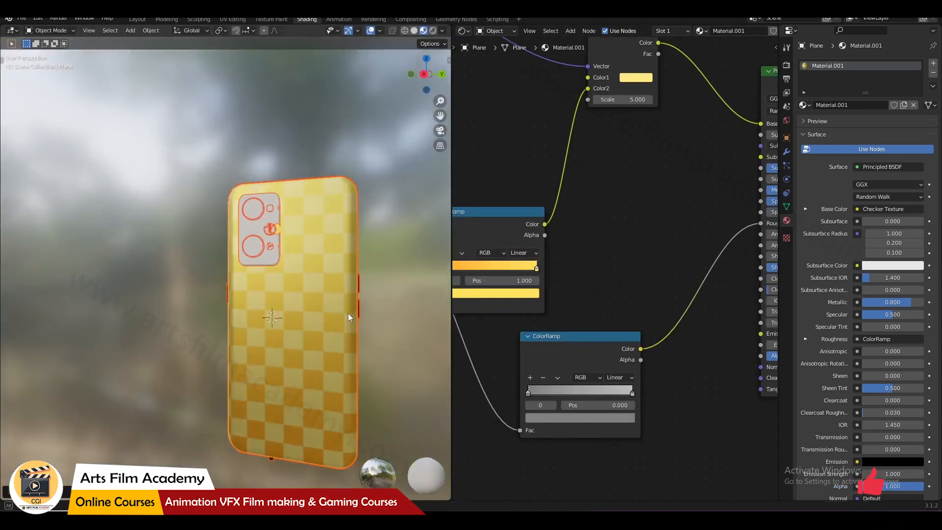
# Give the camera plate a new dark grey material with Metallic 0.886 and Roughness 0.168
pyautogui.click(355, 186)
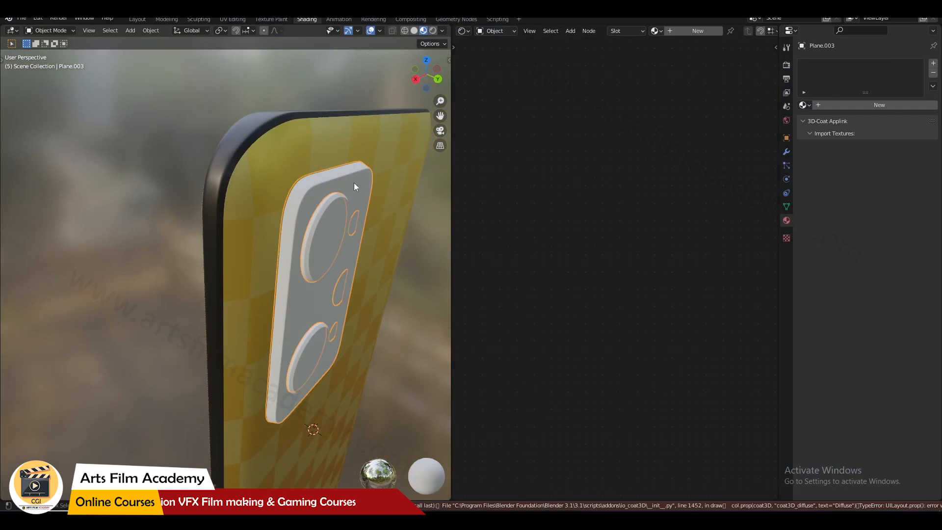
pyautogui.click(831, 104)
pyautogui.scroll(3, 638, 246)
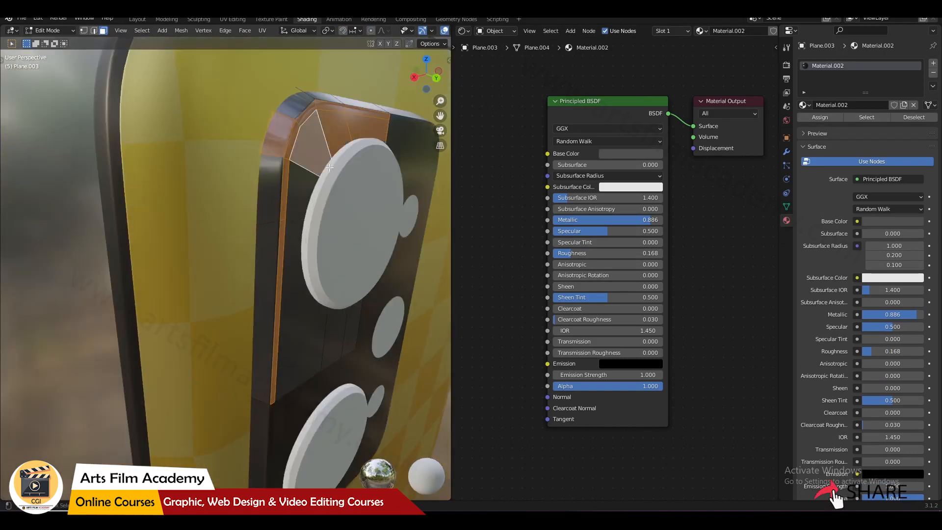
# Add a second material slot with a new material to the camera plate and darken its Base Color to near-black
pyautogui.press('l')
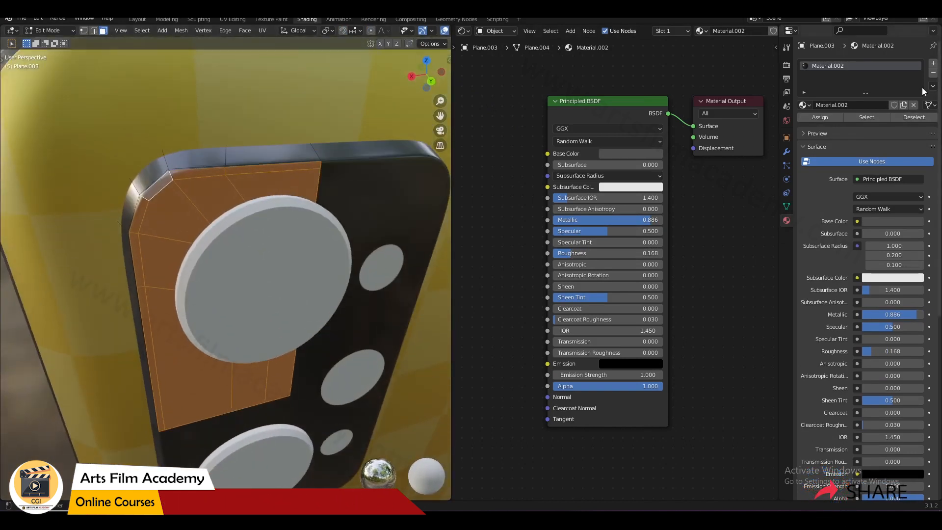
pyautogui.click(933, 64)
pyautogui.click(861, 126)
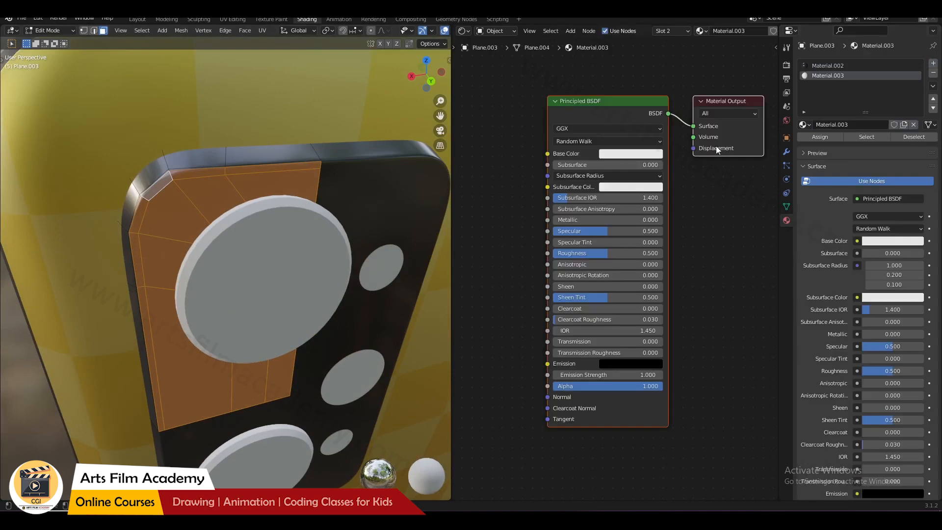
pyautogui.click(649, 156)
pyautogui.click(687, 221)
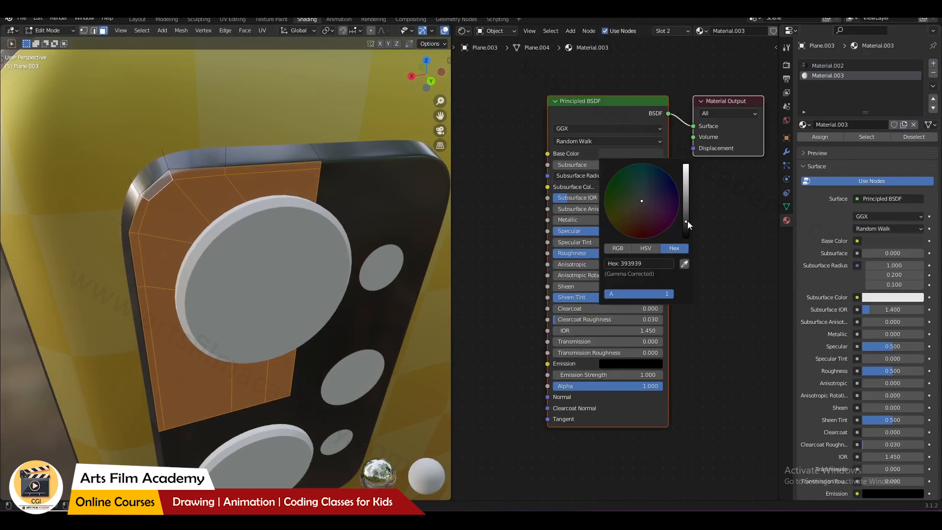
# Assign the near-black material to the selected front faces of the camera plate and return to Object Mode
pyautogui.press('Tab')
pyautogui.moveTo(256, 236); pyautogui.dragTo(266, 209, button='middle')
pyautogui.press('Tab')
pyautogui.scroll(-2, 265, 208)
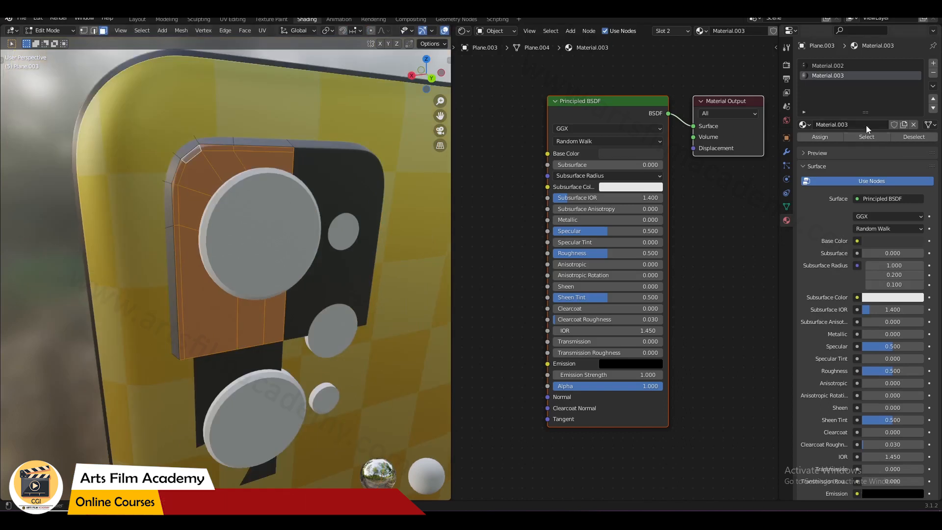
pyautogui.press('Tab')
pyautogui.scroll(-4, 295, 207)
pyautogui.moveTo(295, 196); pyautogui.dragTo(333, 184, button='middle')
# Select the upper large lens disc on the camera plate and create a new material for it
pyautogui.click(283, 157)
pyautogui.scroll(4, 314, 149)
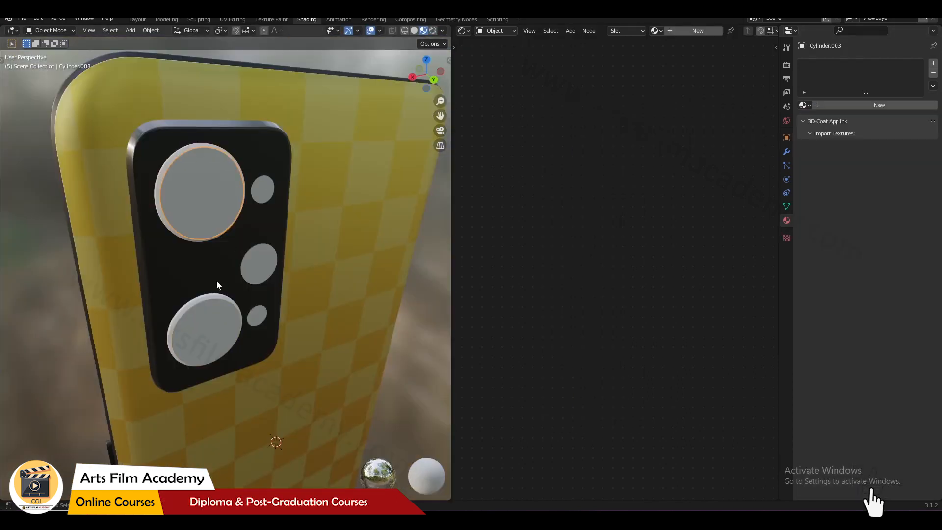
pyautogui.keyDown('shift'); pyautogui.click(205, 317); pyautogui.keyUp('shift')
pyautogui.keyDown('shift'); pyautogui.click(219, 239); pyautogui.keyUp('shift')
pyautogui.keyDown('shift'); pyautogui.click(213, 316); pyautogui.keyUp('shift')
pyautogui.keyDown('shift'); pyautogui.click(232, 191); pyautogui.keyUp('shift')
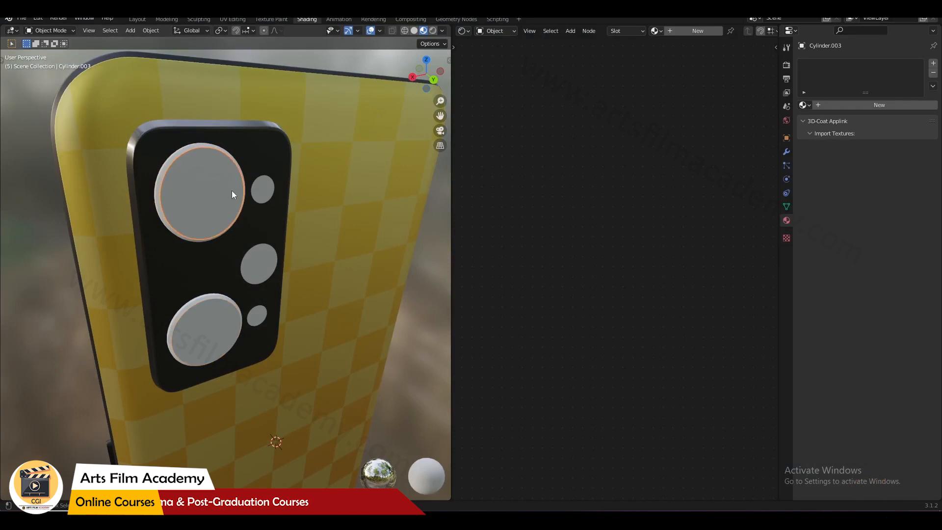
pyautogui.click(831, 104)
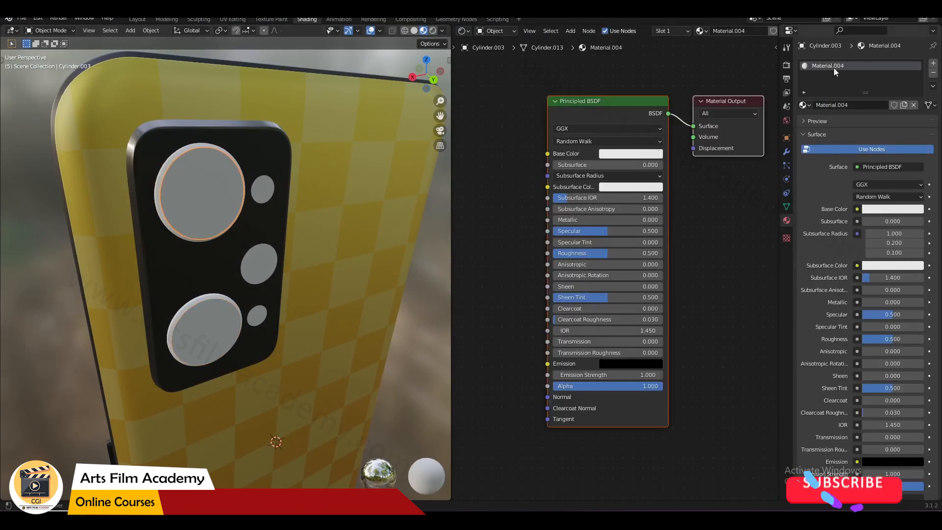
# Rename the lens disc's material to Glass
pyautogui.doubleClick(833, 66)
pyautogui.write('G')
pyautogui.press('BackSpace')
pyautogui.write('lass')
pyautogui.press('Return')
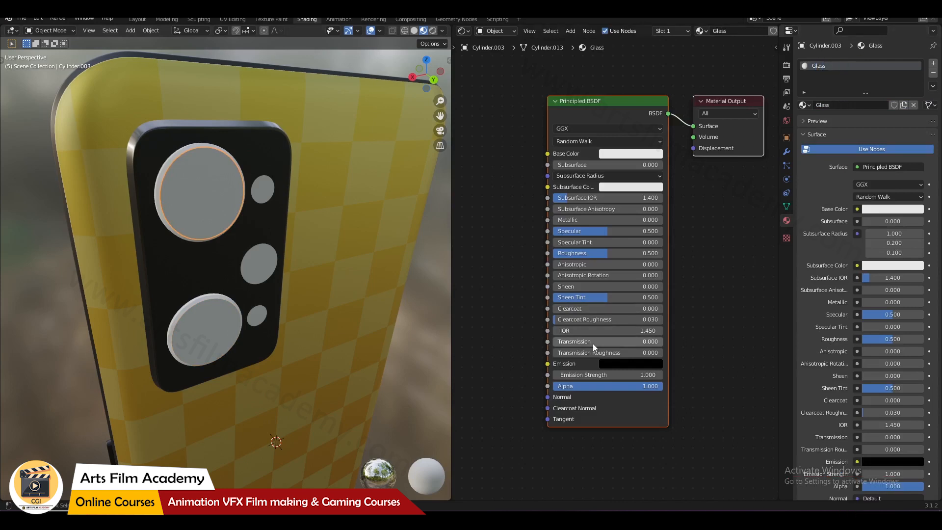
# Set the Glass material's Transmission to 1.000 and its Roughness to 0.050
pyautogui.moveTo(592, 343); pyautogui.dragTo(660, 342)
pyautogui.scroll(1, 604, 238)
pyautogui.moveTo(604, 238); pyautogui.dragTo(597, 261, button='middle')
pyautogui.scroll(1, 597, 261)
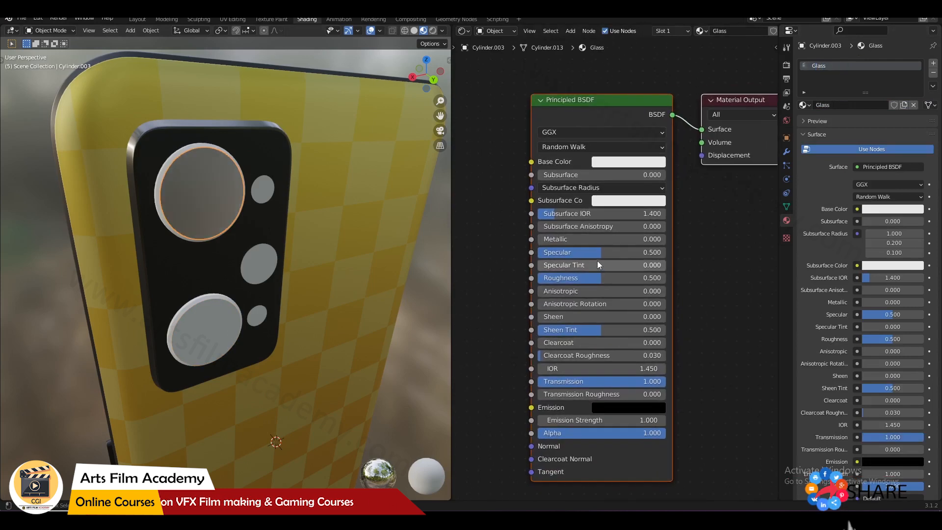
pyautogui.moveTo(597, 278); pyautogui.dragTo(555, 278)
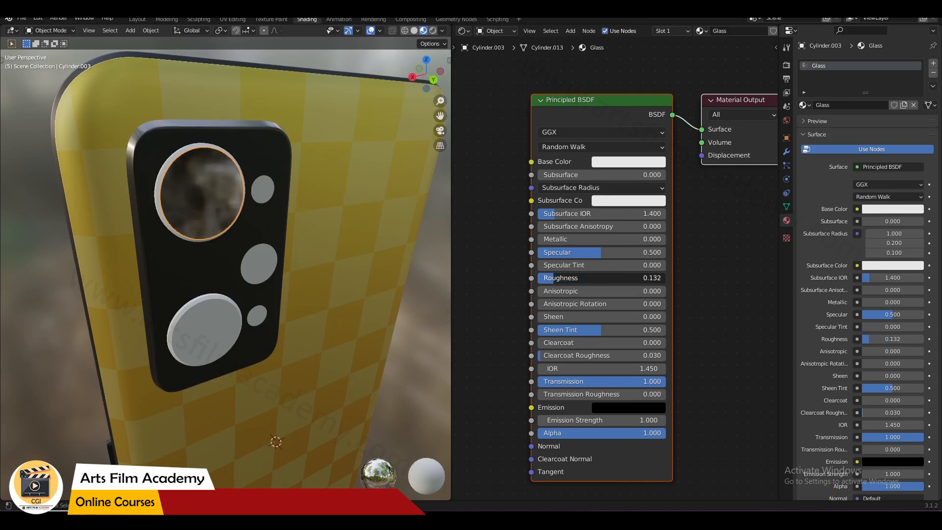
# Set the Glass material's Blend Mode to Alpha Blend and enable Screen Space Refraction for it
pyautogui.press('ctrl+KP_1')
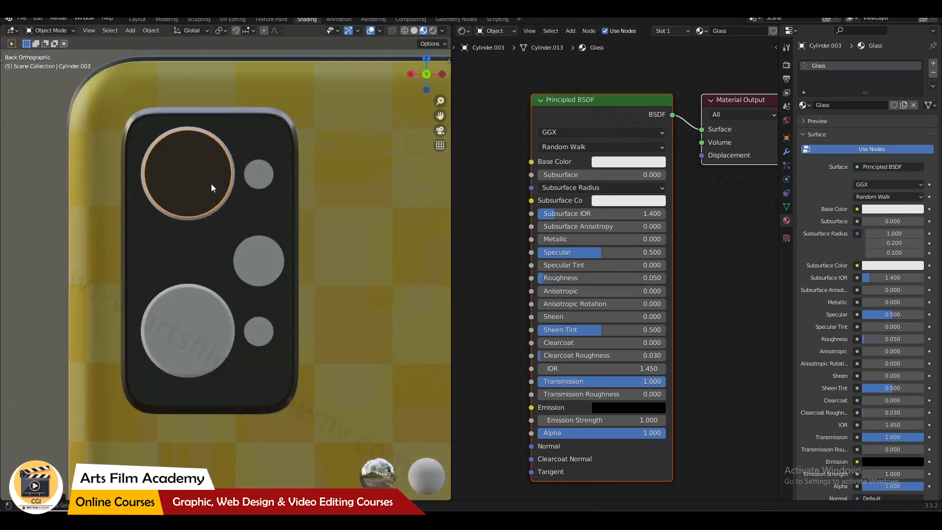
pyautogui.scroll(2, 204, 175)
pyautogui.scroll(-5, 211, 197)
pyautogui.keyDown('shift'); pyautogui.moveTo(232, 258); pyautogui.dragTo(273, 302, button='middle'); pyautogui.keyUp('shift')
pyautogui.scroll(6, 272, 292)
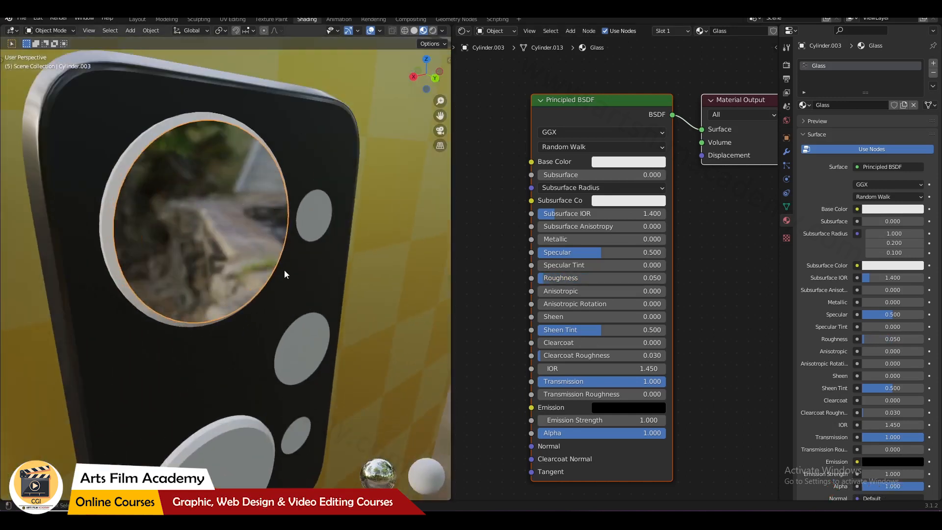
pyautogui.scroll(-1, 712, 163)
pyautogui.scroll(-8, 835, 376)
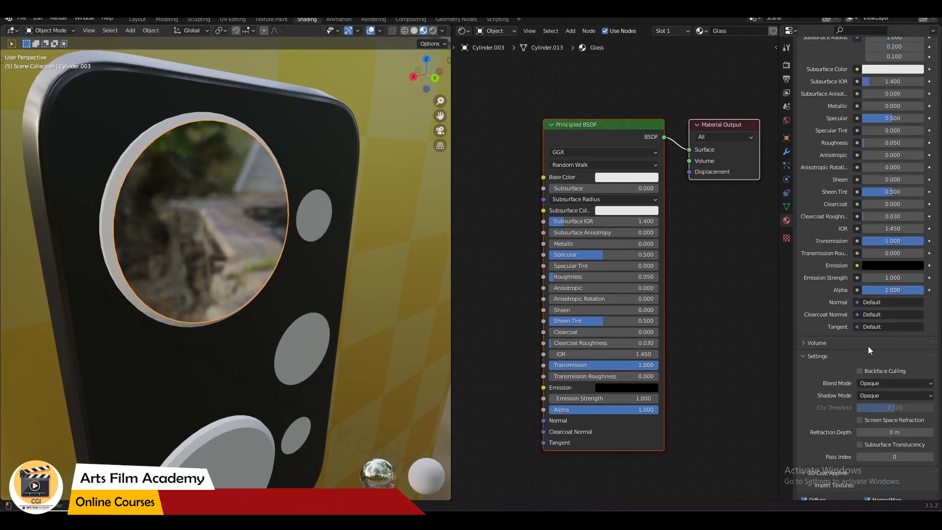
pyautogui.click(879, 384)
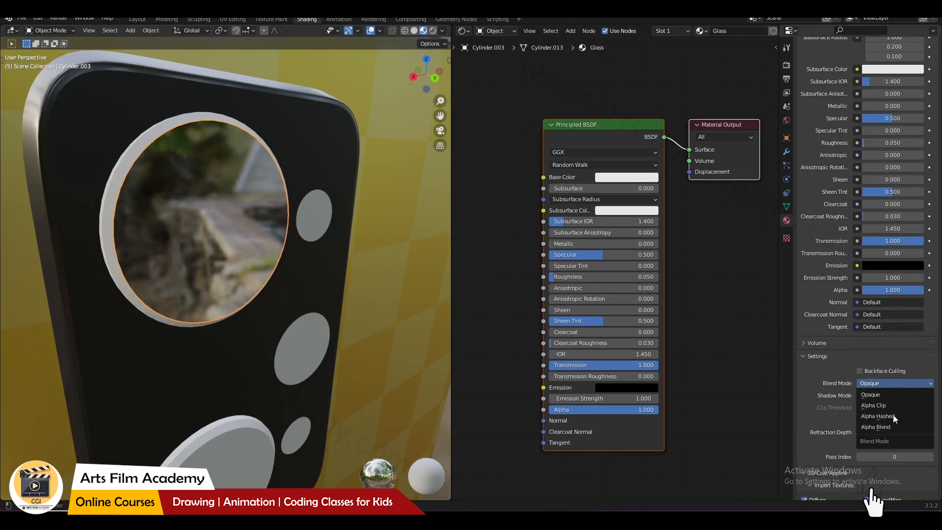
pyautogui.click(887, 426)
pyautogui.moveTo(332, 313)
pyautogui.mouseDown(button='middle')
pyautogui.moveTo(303, 302)
pyautogui.moveTo(325, 311)
pyautogui.mouseUp(button='middle')
pyautogui.click(861, 436)
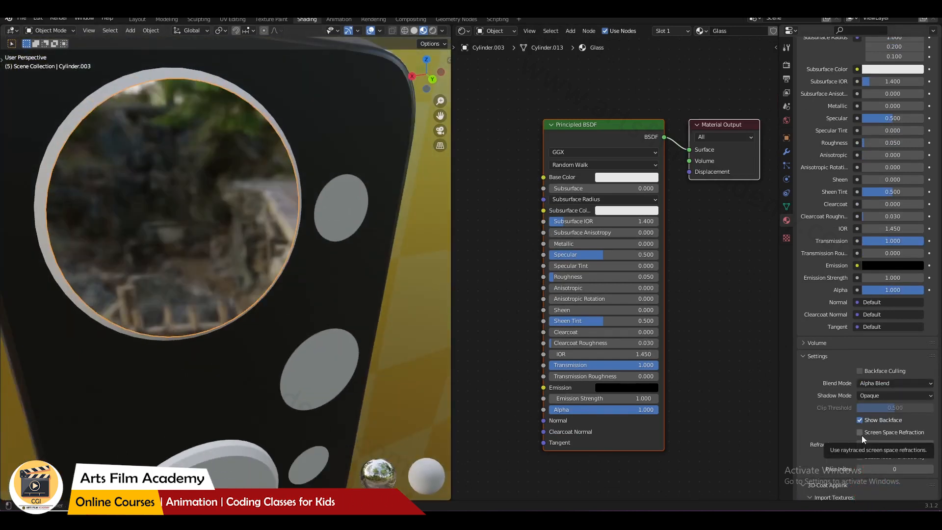
pyautogui.scroll(6, 801, 130)
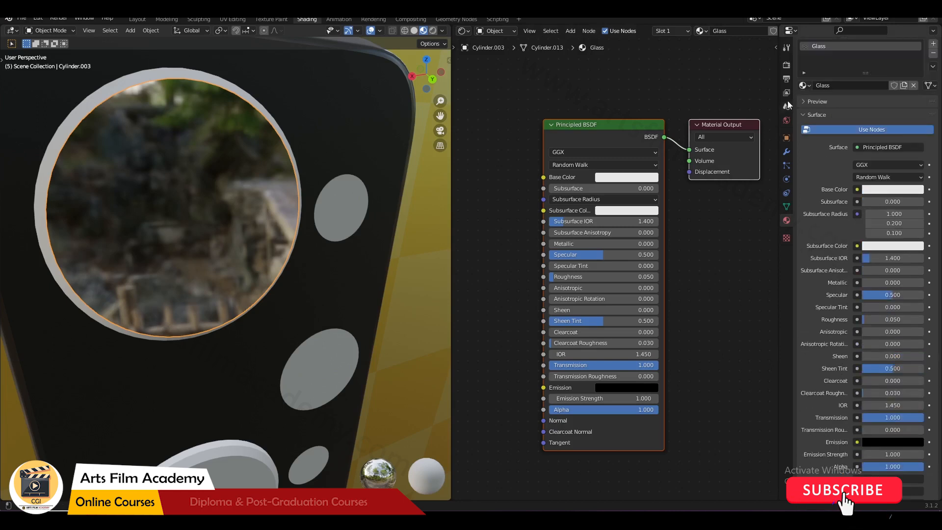
# Enable Screen Space Reflections with Refraction in the Eevee render settings
pyautogui.click(787, 66)
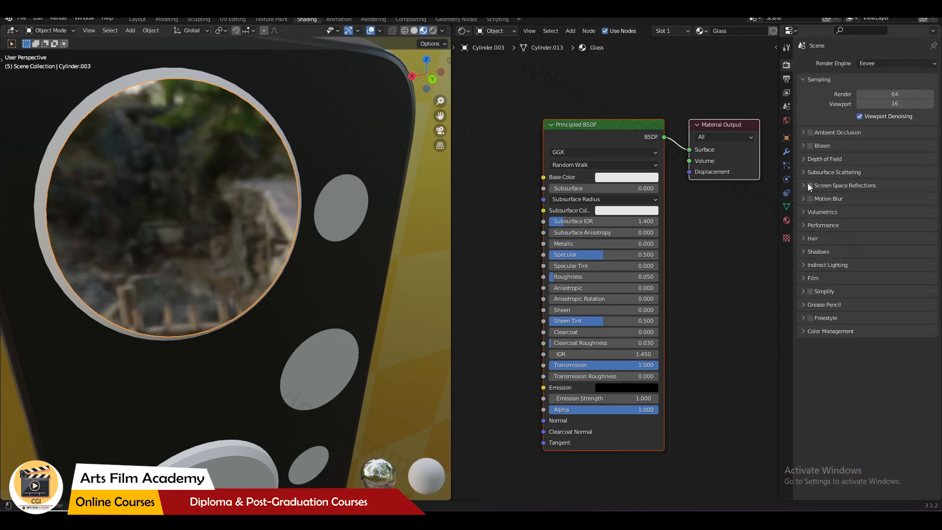
pyautogui.click(809, 186)
pyautogui.click(802, 185)
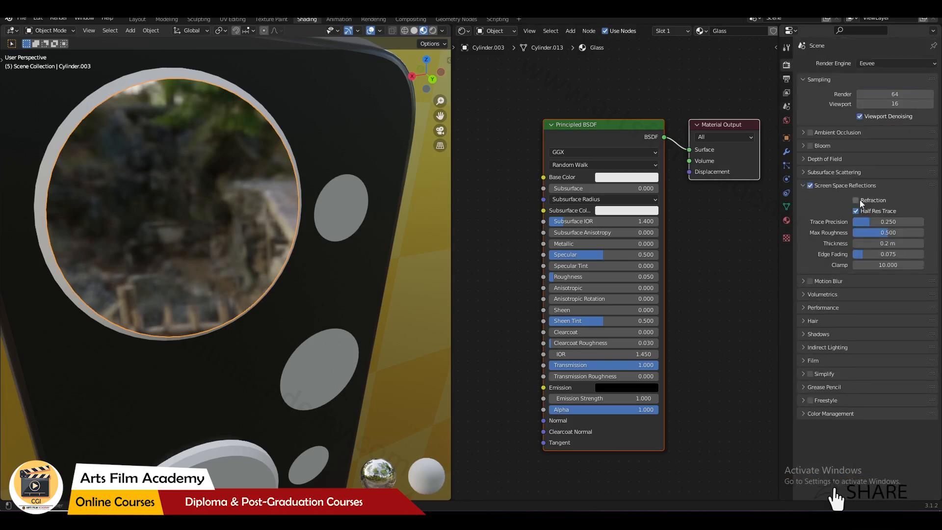
pyautogui.click(857, 200)
pyautogui.scroll(-3, 381, 229)
pyautogui.moveTo(381, 229); pyautogui.dragTo(299, 253, button='middle')
pyautogui.scroll(3, 405, 218)
pyautogui.scroll(-5, 299, 253)
# Link the Glass material from the upper large lens disc to the lower one
pyautogui.click(237, 320)
pyautogui.keyDown('shift'); pyautogui.click(235, 185); pyautogui.keyUp('shift')
pyautogui.hotkey('ctrl', 'l')
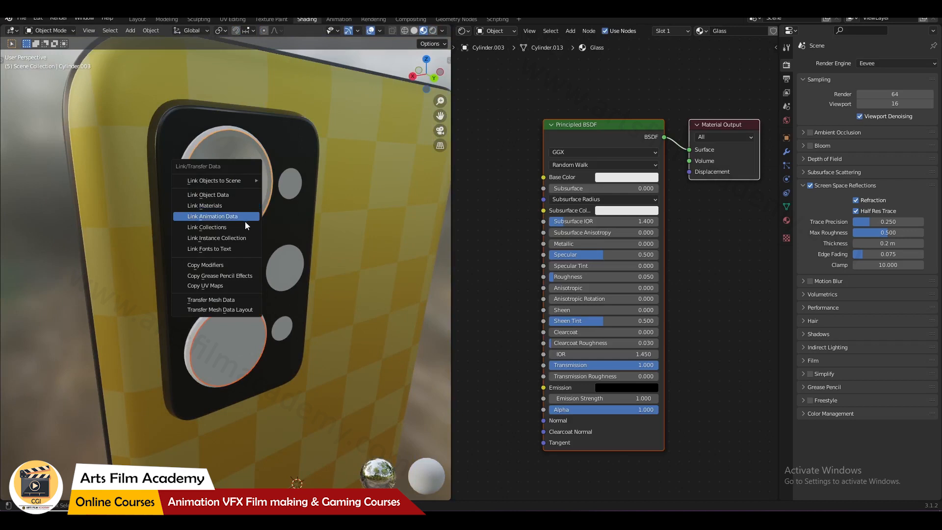
pyautogui.click(236, 205)
pyautogui.moveTo(237, 205); pyautogui.dragTo(282, 126, button='middle')
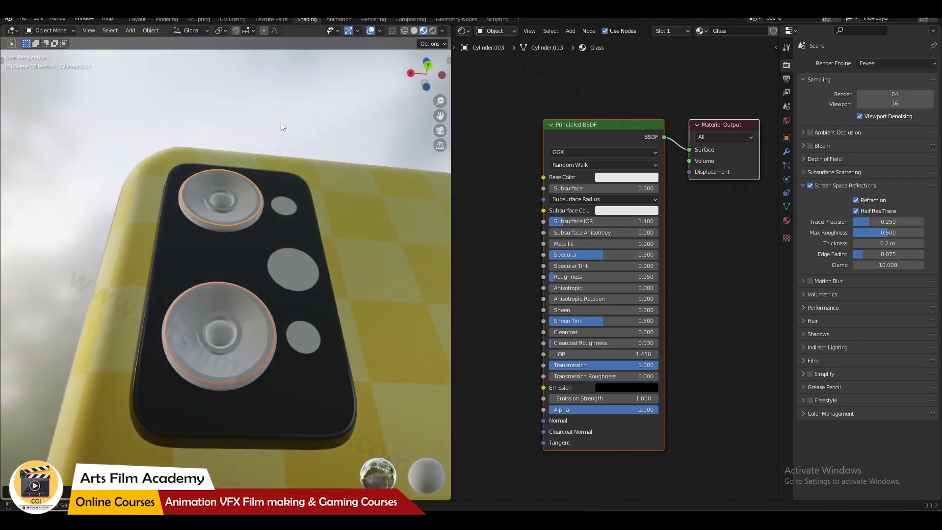
pyautogui.hotkey('ctrl', 'l')
pyautogui.click(231, 297)
# Extrude the whole lens disc mesh in Edit Mode and scale the extruded faces
pyautogui.moveTo(245, 211); pyautogui.dragTo(255, 275, button='middle')
pyautogui.scroll(5, 255, 245)
pyautogui.press('Tab')
pyautogui.press('a')
pyautogui.scroll(1, 314, 196)
pyautogui.press('e')
pyautogui.click(350, 202)
pyautogui.press('s')
pyautogui.click(343, 183)
pyautogui.scroll(3, 343, 189)
pyautogui.moveTo(324, 196); pyautogui.dragTo(380, 221, button='middle')
pyautogui.keyDown('alt'); pyautogui.click(353, 218); pyautogui.keyUp('alt')
pyautogui.scroll(-5, 380, 221)
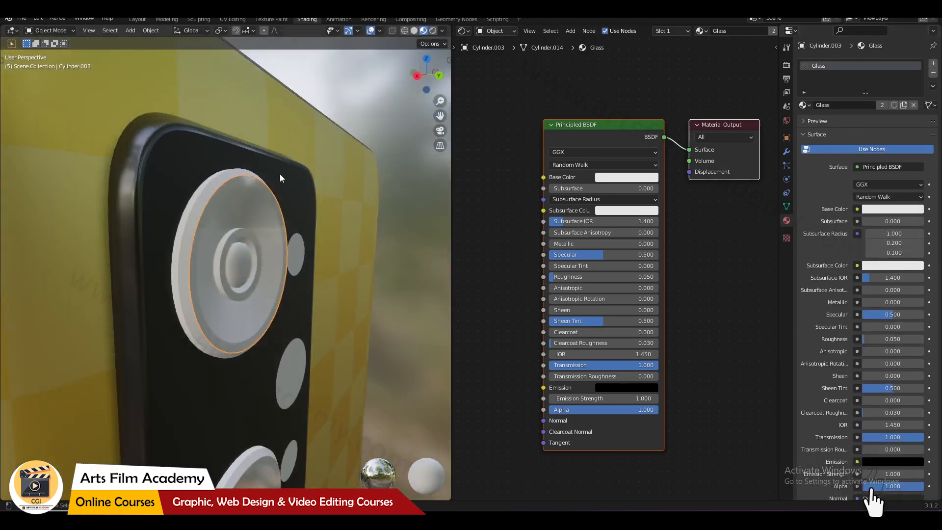
# Give the upper lens part a second material, Cam black, and link its materials to the other selected camera parts
pyautogui.doubleClick(853, 69)
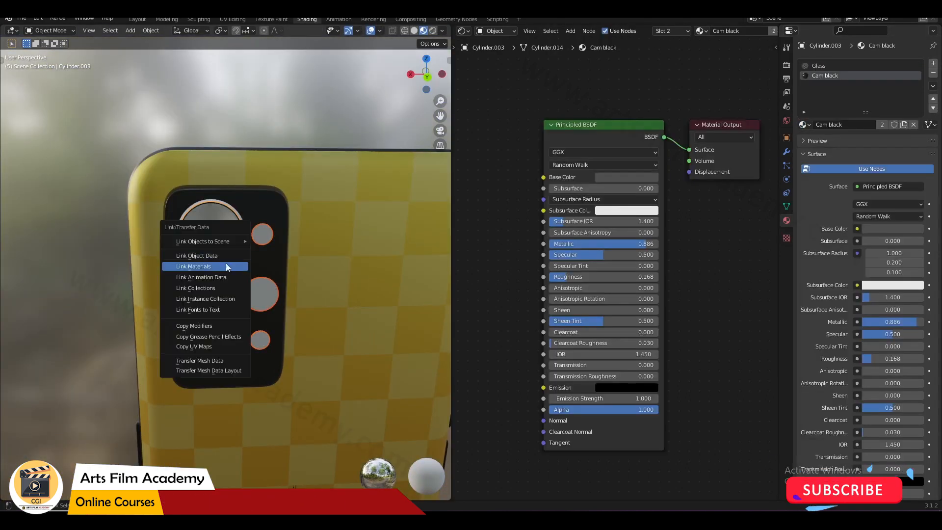
pyautogui.click(226, 265)
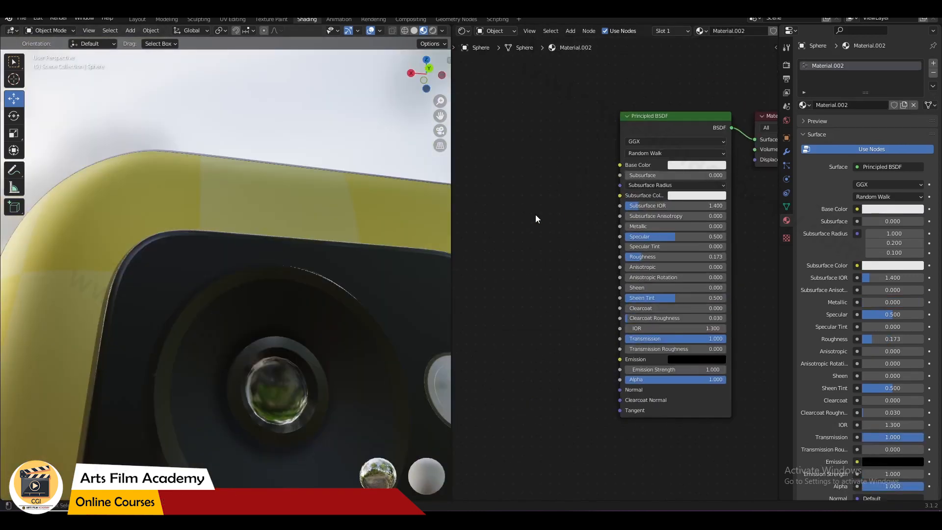
# Start adding a node to the transparent material of the small sphere inside the upper lens
pyautogui.hotkey('shift', 'a')
pyautogui.click(535, 214)
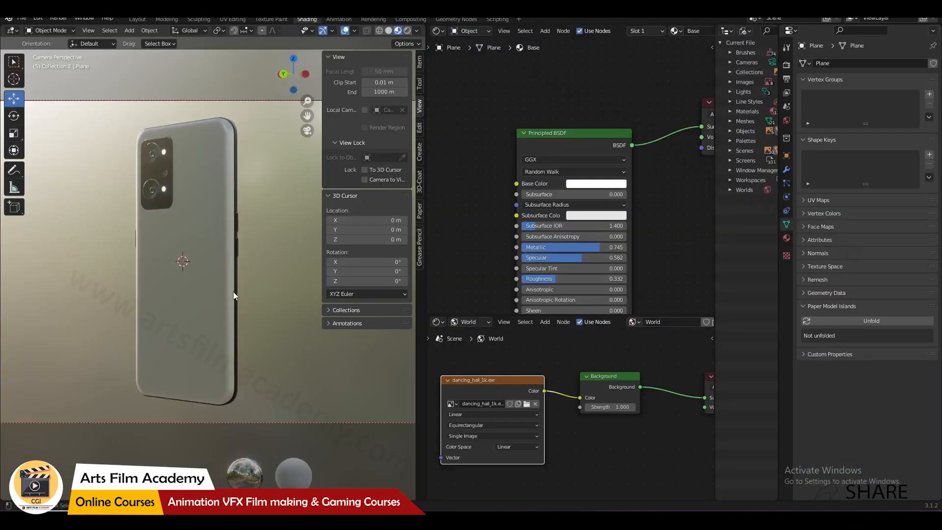
# Select the phone's back body, add a ColorRamp node to its Base material and duplicate it twice
pyautogui.moveTo(233, 296); pyautogui.dragTo(259, 297, button='middle')
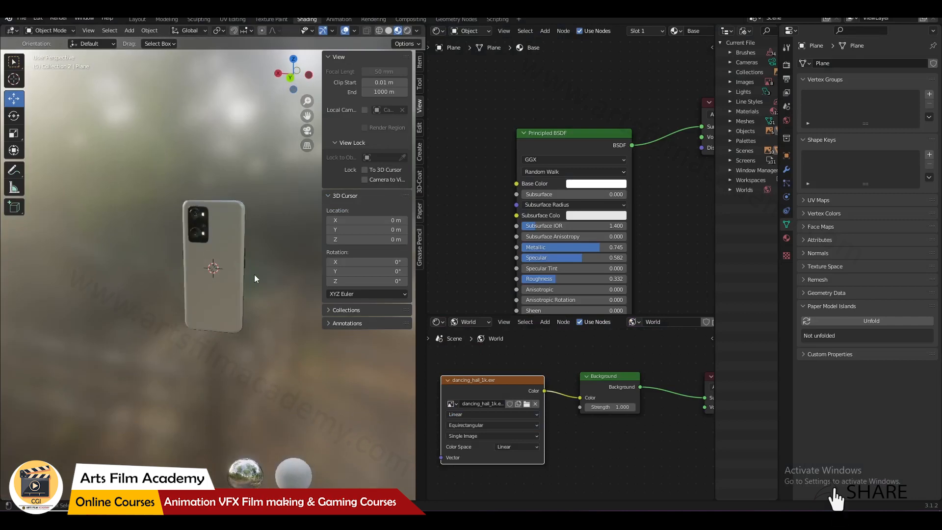
pyautogui.scroll(6, 247, 233)
pyautogui.click(250, 232)
pyautogui.keyDown('shift'); pyautogui.moveTo(265, 253); pyautogui.dragTo(249, 297, button='middle'); pyautogui.keyUp('shift')
pyautogui.scroll(-4, 249, 298)
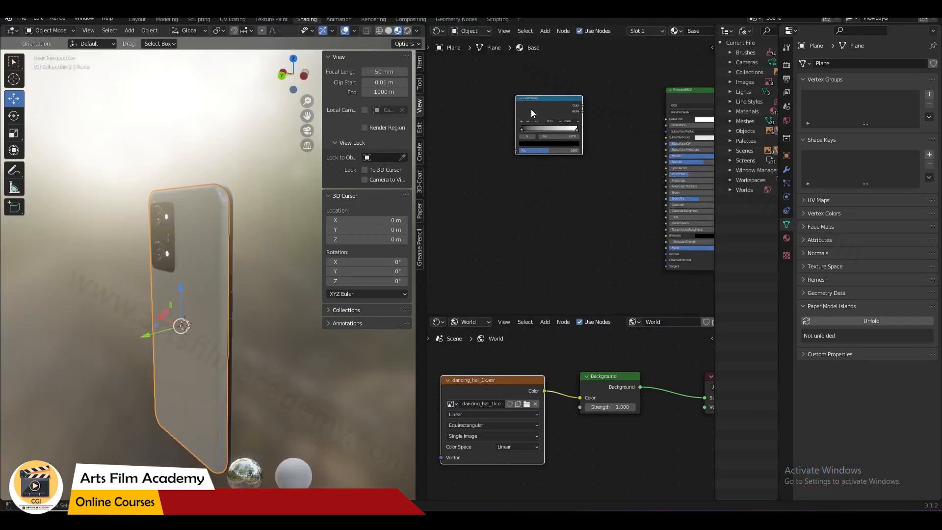
pyautogui.hotkey('shift', 'd')
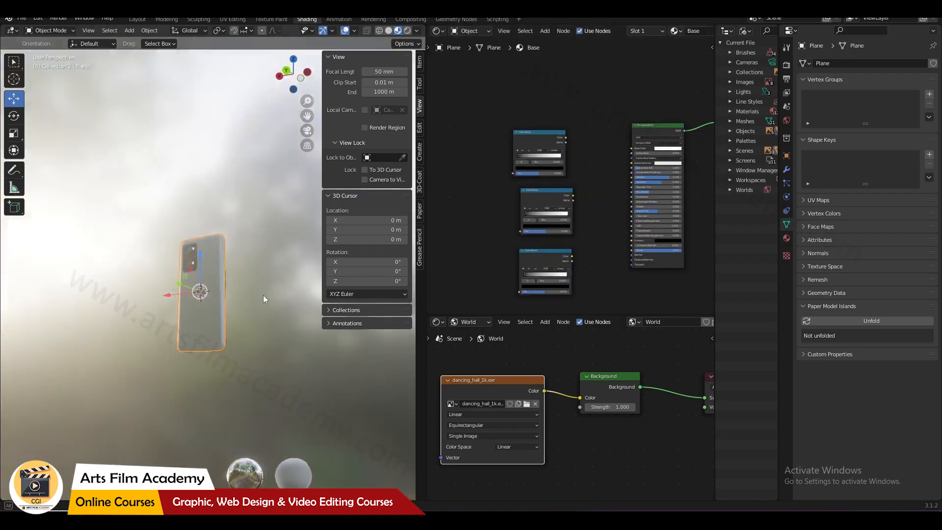
# Try a red Base Color on the phone's Base material and undo the change
pyautogui.scroll(4, 263, 296)
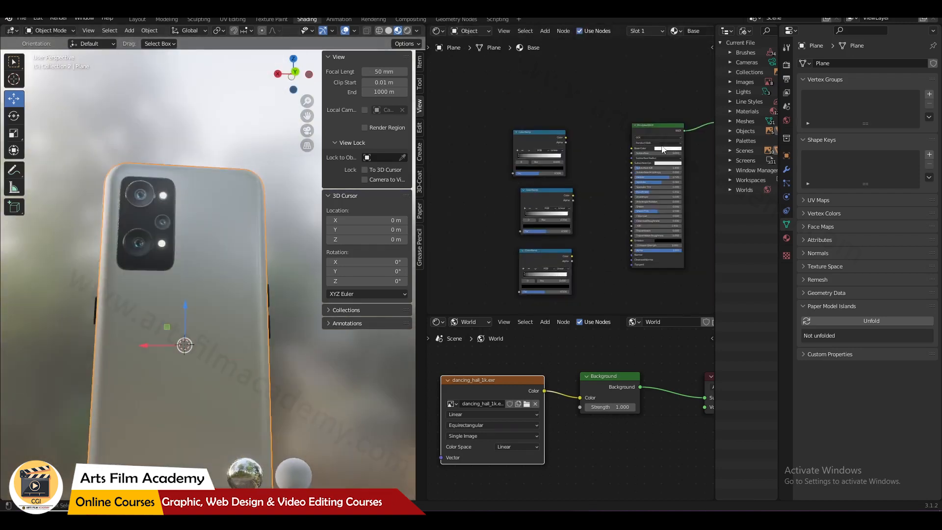
pyautogui.moveTo(673, 107); pyautogui.dragTo(675, 112)
pyautogui.scroll(-2, 289, 313)
pyautogui.scroll(1, 559, 157)
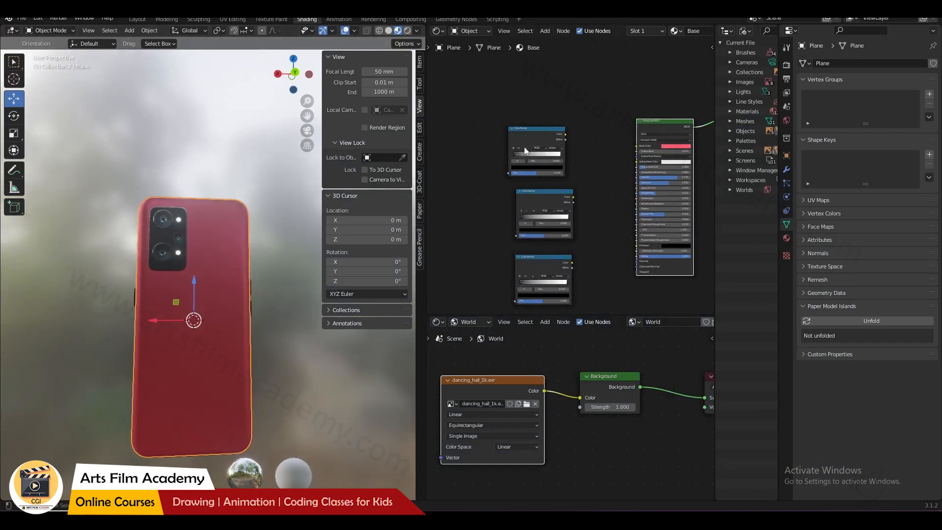
pyautogui.hotkey('ctrl', 'z')
# Connect the first ColorRamp to the Base Color and give it a gradient from dark blue to light blue
pyautogui.scroll(5, 575, 155)
pyautogui.moveTo(564, 124); pyautogui.dragTo(510, 120, button='middle')
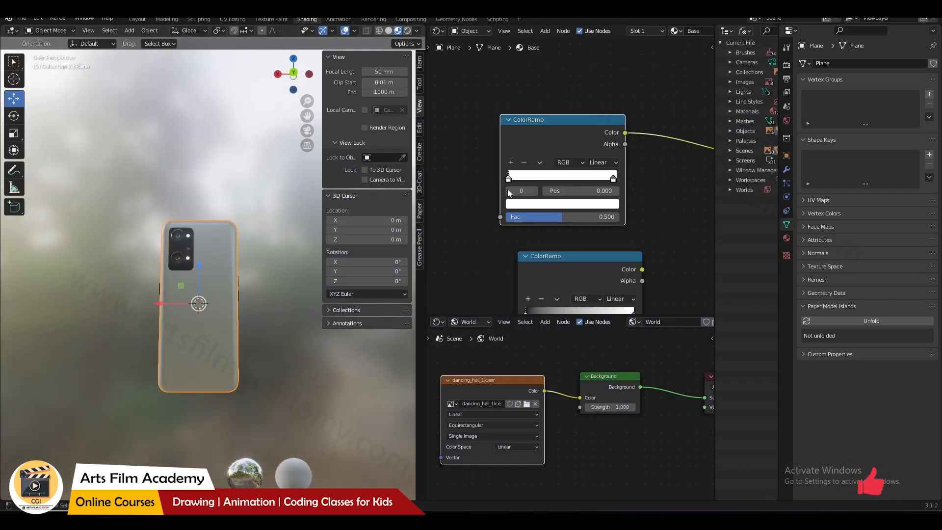
pyautogui.click(561, 204)
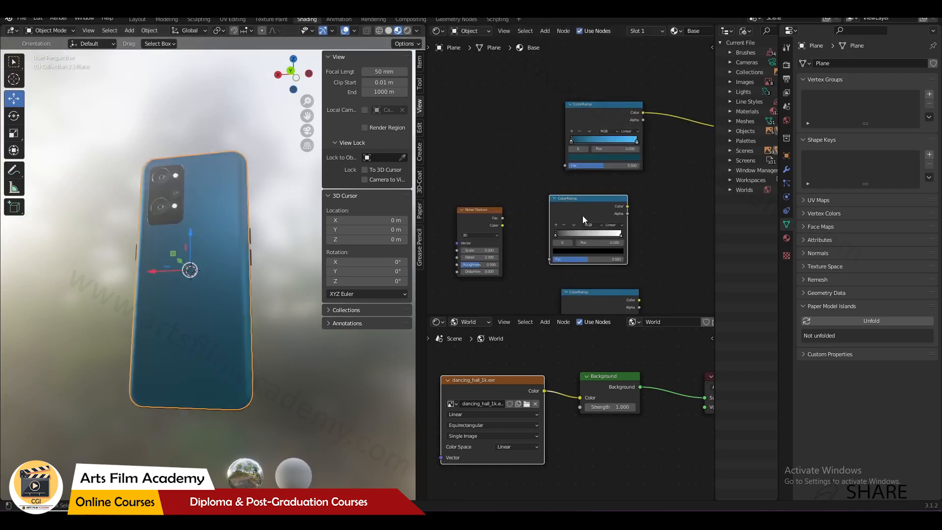
# Connect the Noise Texture to the second ColorRamp and mix both ramps through a MixRGB node placed before the Base Color
pyautogui.scroll(3, 490, 198)
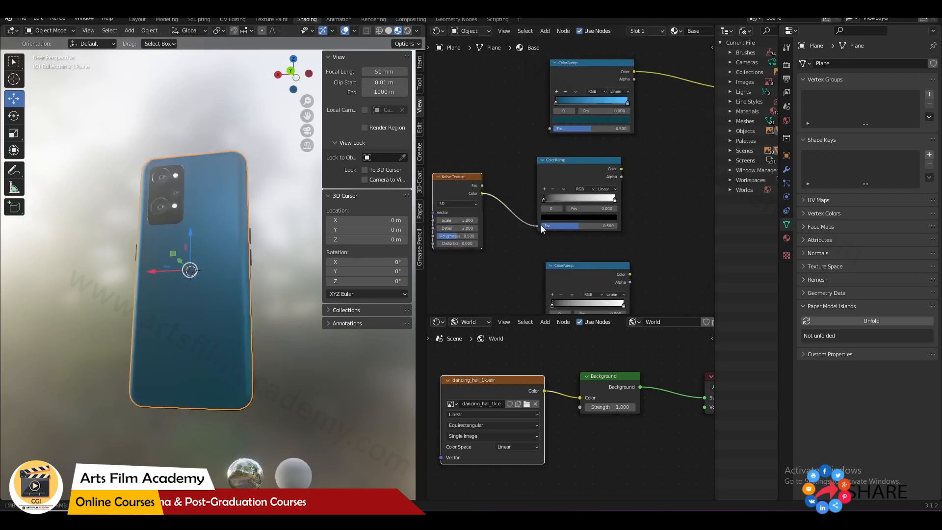
pyautogui.moveTo(629, 160); pyautogui.dragTo(543, 199, button='middle')
pyautogui.hotkey('shift', 'a')
pyautogui.press('s')
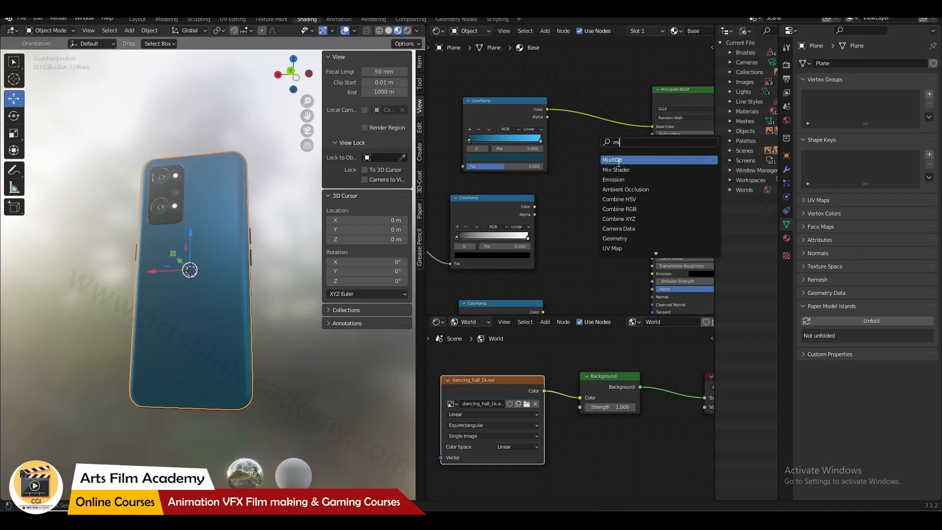
pyautogui.click(613, 160)
pyautogui.click(598, 102)
pyautogui.scroll(2, 593, 162)
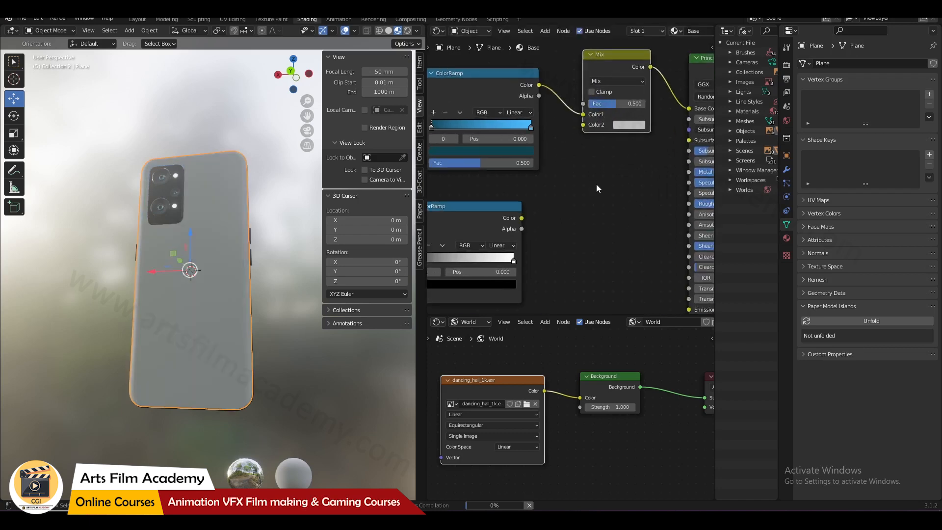
pyautogui.moveTo(513, 236); pyautogui.dragTo(563, 212, button='middle')
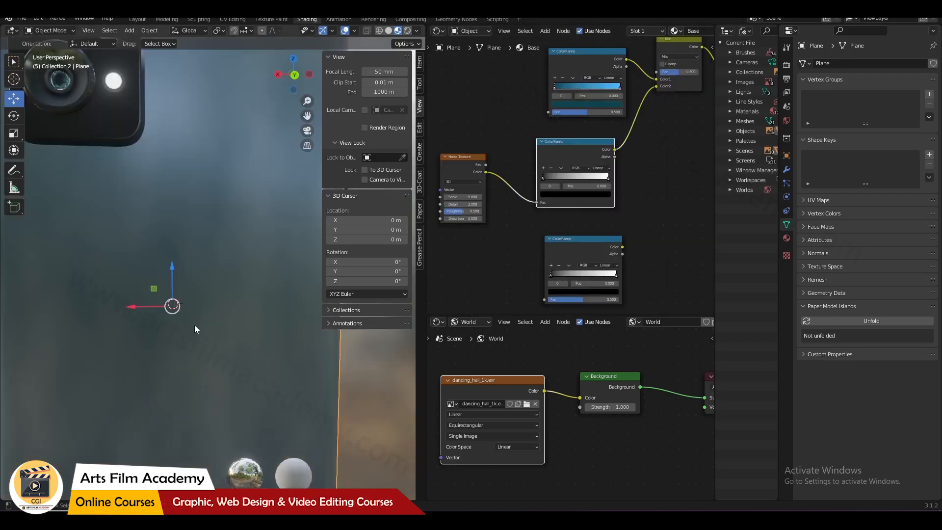
# Set the Noise Texture scale to 500 and narrow the second ColorRamp's gradient, with its white stop at about 0.755
pyautogui.scroll(-3, 195, 275)
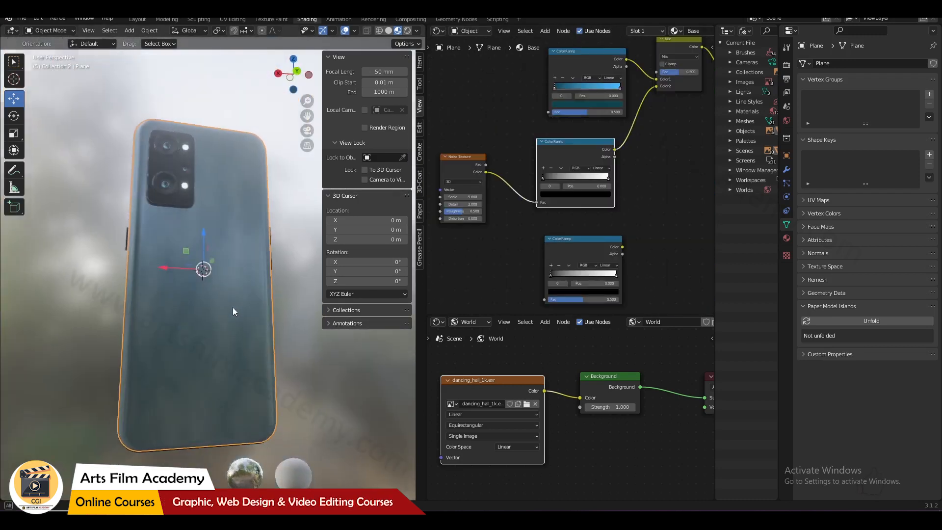
pyautogui.scroll(2, 487, 209)
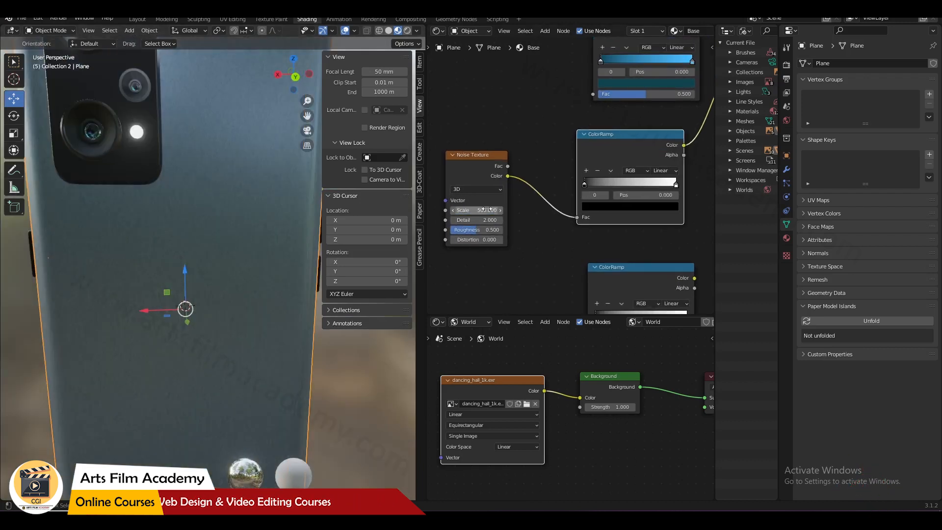
pyautogui.scroll(3, 260, 227)
pyautogui.moveTo(588, 184); pyautogui.dragTo(650, 185)
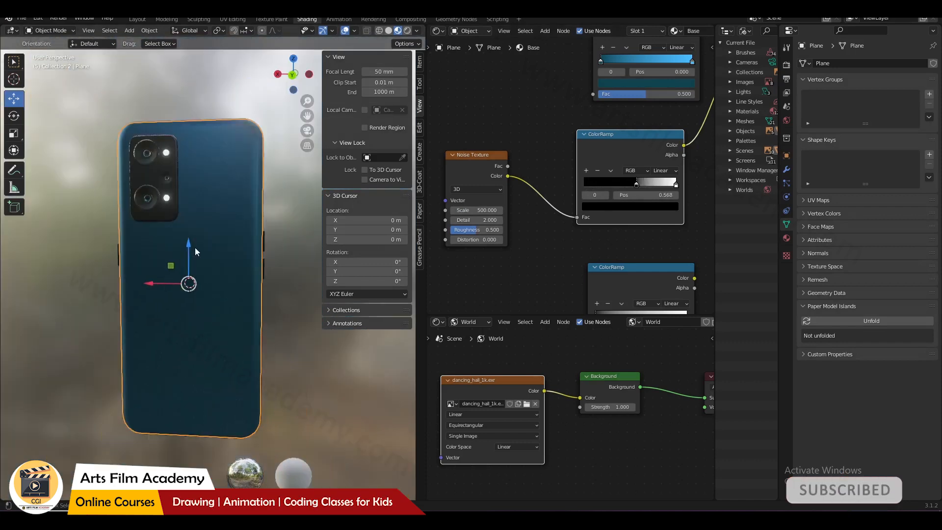
pyautogui.scroll(5, 195, 247)
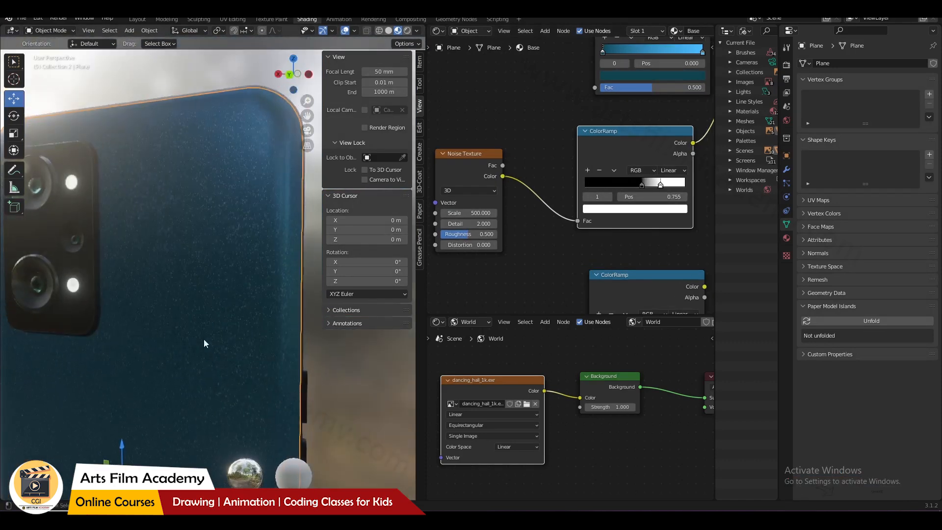
# Fine-tune the second ColorRamp's black stop to about 0.58 and save the file
pyautogui.moveTo(204, 340); pyautogui.dragTo(213, 321, button='middle')
pyautogui.scroll(1, 660, 183)
pyautogui.hotkey('ctrl', 's')
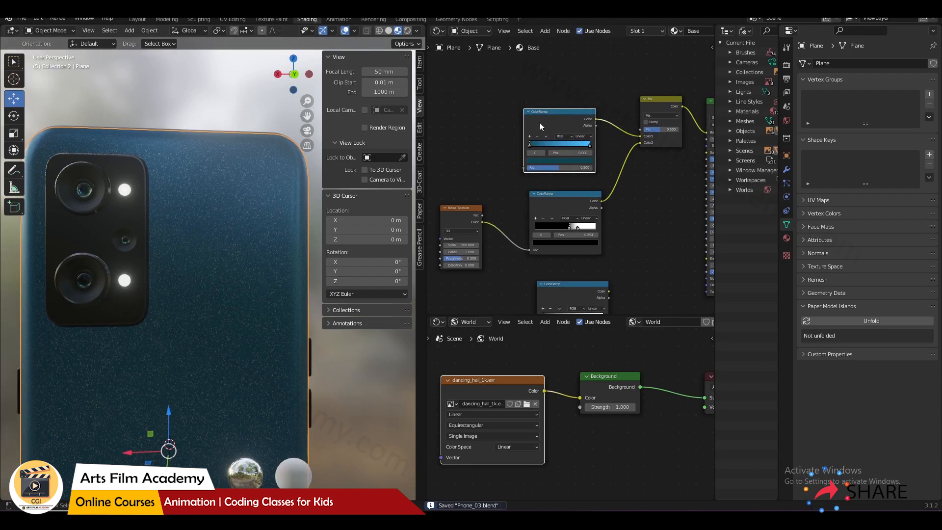
# Adjust the blue ColorRamp's stops and drive both it and the Noise Texture from a Texture Coordinate and Mapping setup
pyautogui.scroll(-4, 206, 309)
pyautogui.moveTo(228, 304); pyautogui.dragTo(254, 282, button='middle')
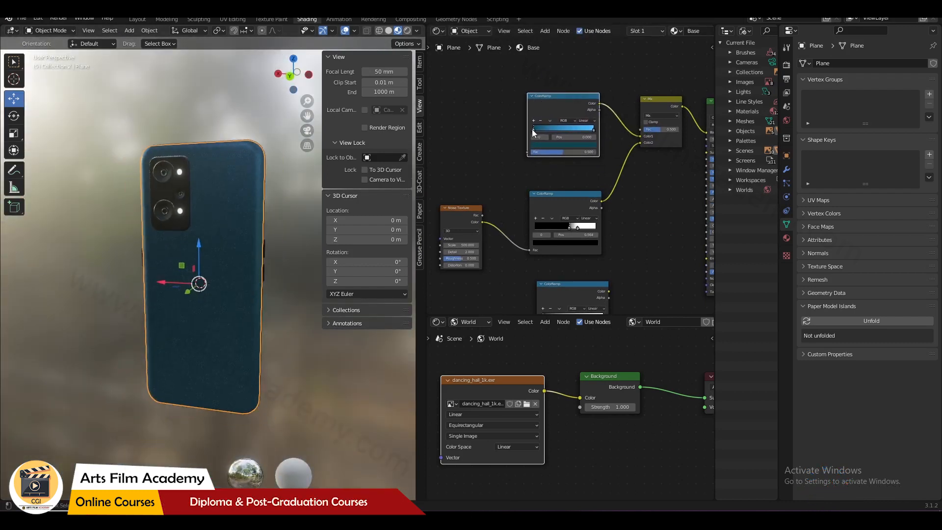
pyautogui.moveTo(533, 128); pyautogui.dragTo(580, 129)
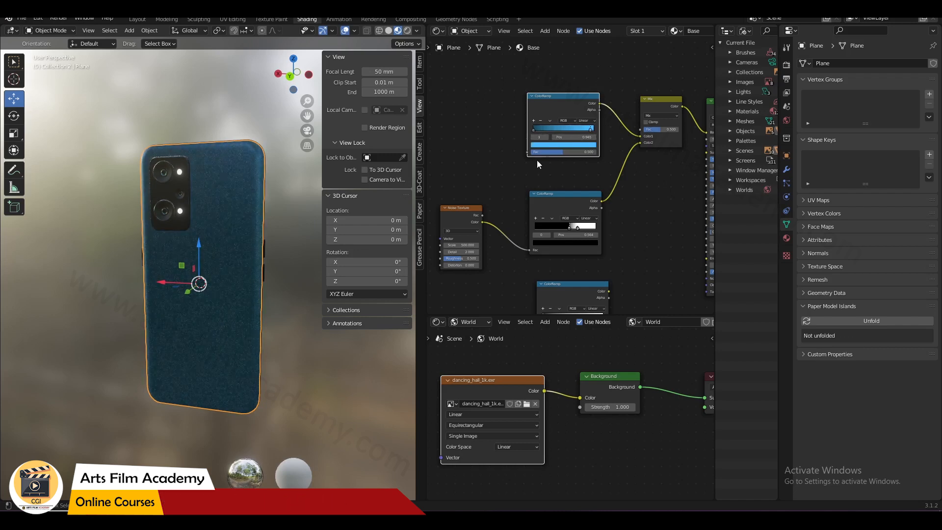
pyautogui.moveTo(472, 158); pyautogui.dragTo(533, 154, button='middle')
pyautogui.hotkey('ctrl', 't')
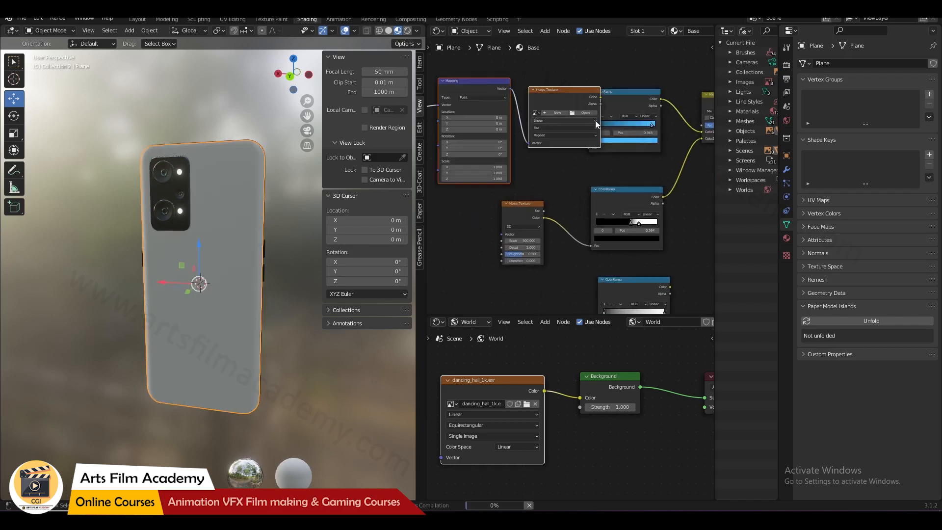
pyautogui.scroll(-1, 596, 120)
pyautogui.moveTo(599, 130); pyautogui.dragTo(636, 155, button='middle')
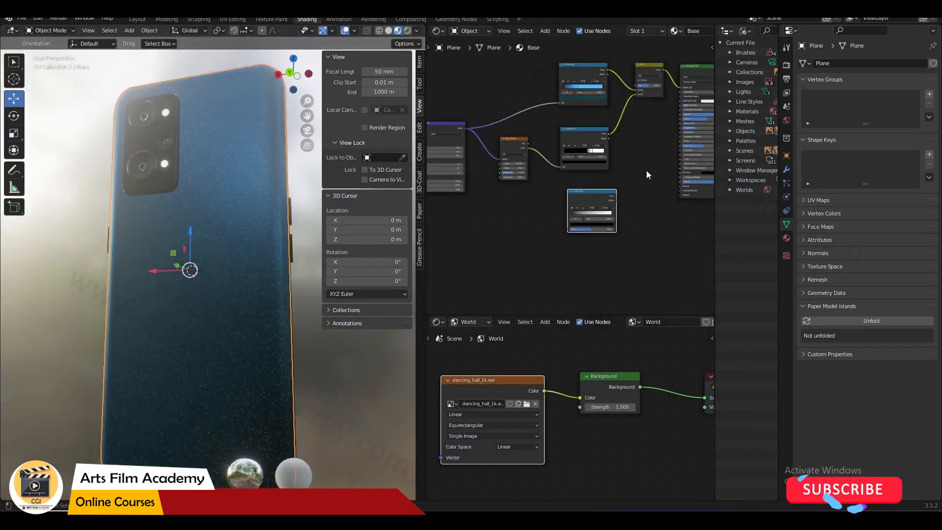
# Try different Roughness values, such as 0.200, on the Base material's Principled BSDF
pyautogui.scroll(4, 646, 169)
pyautogui.moveTo(661, 145); pyautogui.dragTo(581, 193, button='middle')
pyautogui.scroll(1, 581, 193)
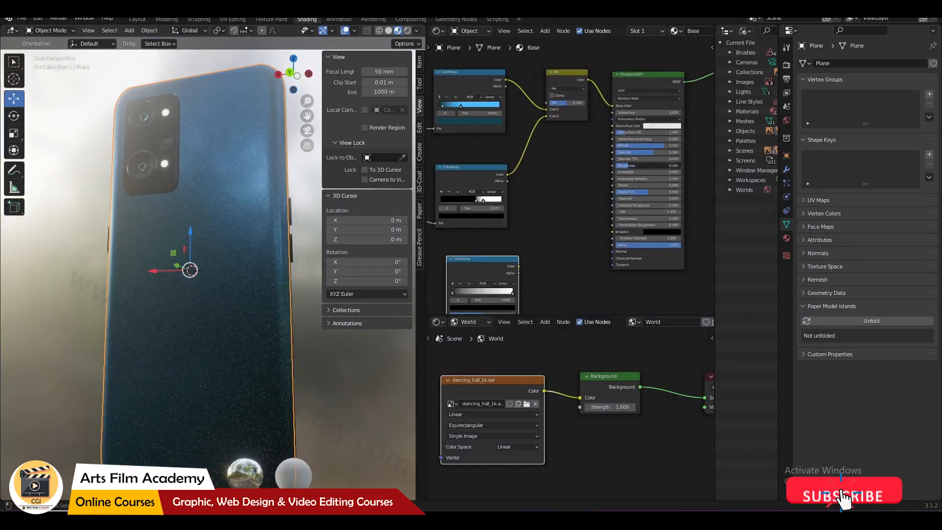
pyautogui.moveTo(211, 245); pyautogui.dragTo(304, 216, button='middle')
pyautogui.scroll(-2, 578, 225)
pyautogui.scroll(1, 637, 206)
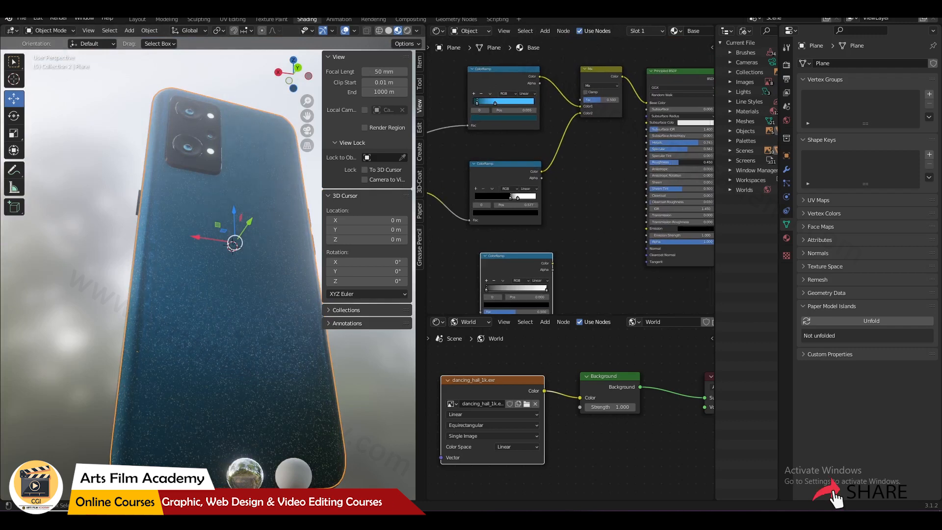
# Add a second Noise Texture node and connect its Color to the Fac of the third ColorRamp
pyautogui.moveTo(564, 235); pyautogui.dragTo(555, 215, button='middle')
pyautogui.moveTo(492, 236); pyautogui.dragTo(534, 231)
pyautogui.scroll(-2, 534, 231)
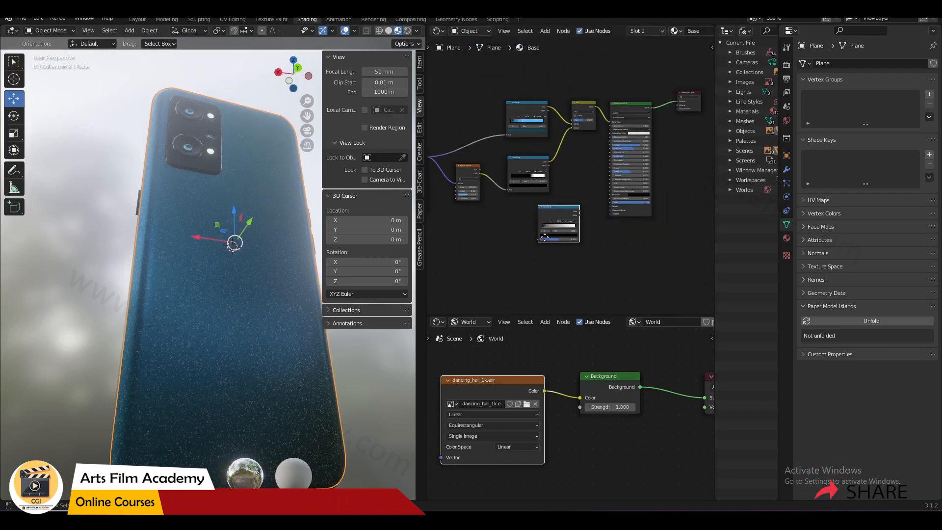
pyautogui.scroll(1, 514, 223)
pyautogui.moveTo(492, 214); pyautogui.dragTo(539, 232, button='middle')
pyautogui.hotkey('shift', 'a')
pyautogui.click(537, 232)
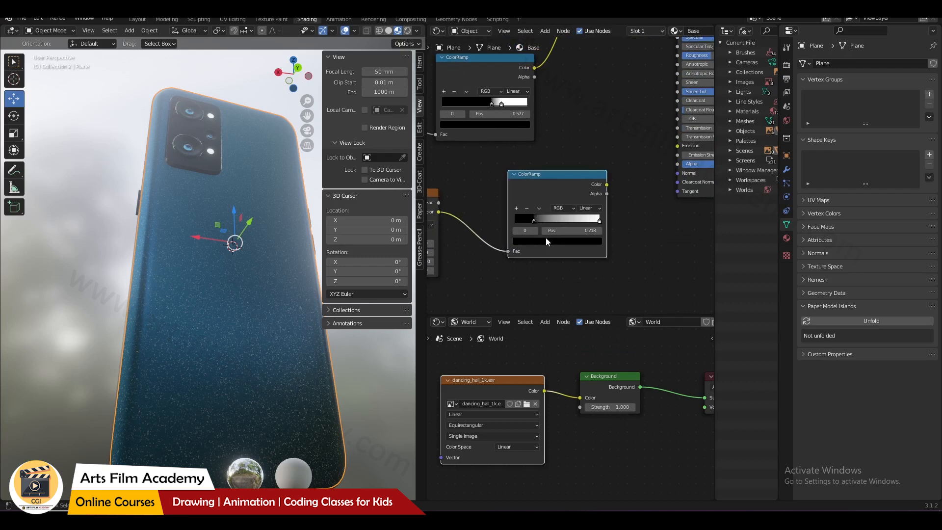
# Change the third ColorRamp's black stop to gray and move it to about 0.373
pyautogui.click(546, 241)
pyautogui.moveTo(584, 180); pyautogui.dragTo(584, 164)
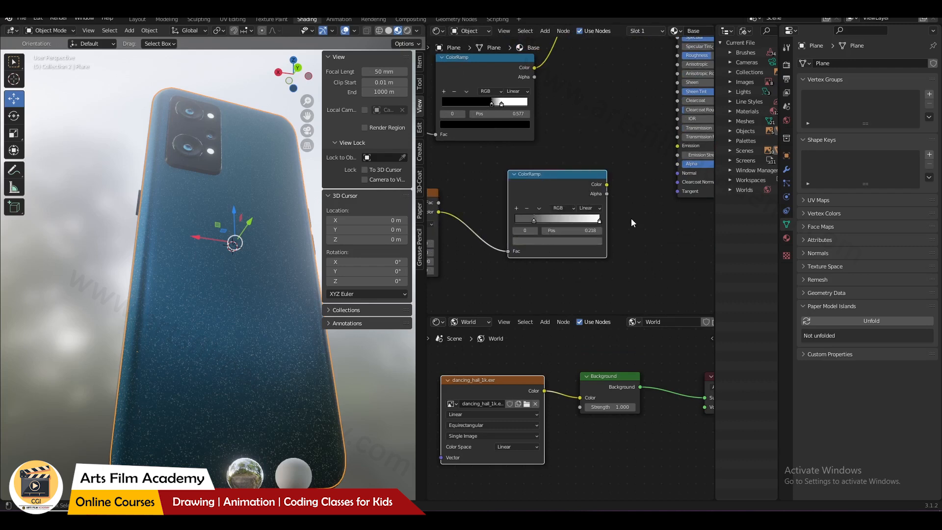
pyautogui.click(599, 220)
pyautogui.moveTo(534, 221); pyautogui.dragTo(546, 225)
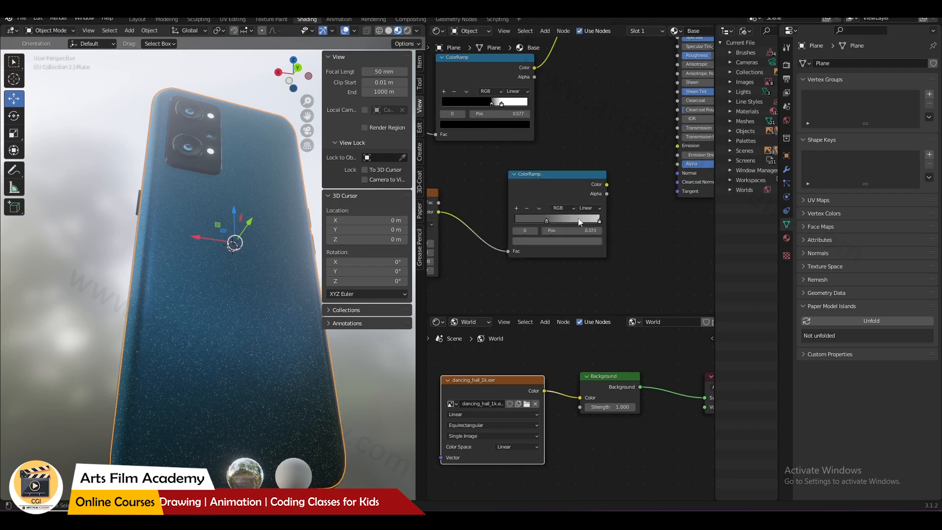
pyautogui.scroll(-2, 546, 225)
pyautogui.moveTo(582, 197); pyautogui.dragTo(560, 193)
# Add a Wave Texture node and connect its Color to the second Noise Texture's Vector
pyautogui.scroll(-5, 471, 206)
pyautogui.moveTo(463, 207); pyautogui.dragTo(620, 178, button='middle')
pyautogui.scroll(-1, 543, 170)
pyautogui.moveTo(540, 169); pyautogui.dragTo(543, 172, button='middle')
pyautogui.hotkey('shift', 'a')
pyautogui.click(542, 207)
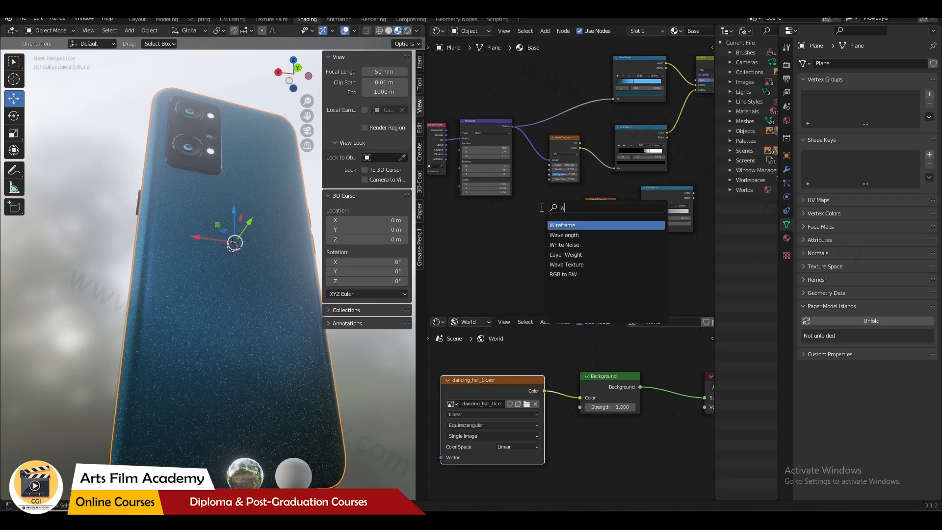
pyautogui.click(564, 235)
pyautogui.click(551, 239)
pyautogui.scroll(6, 568, 216)
pyautogui.moveTo(568, 216); pyautogui.dragTo(549, 198, button='middle')
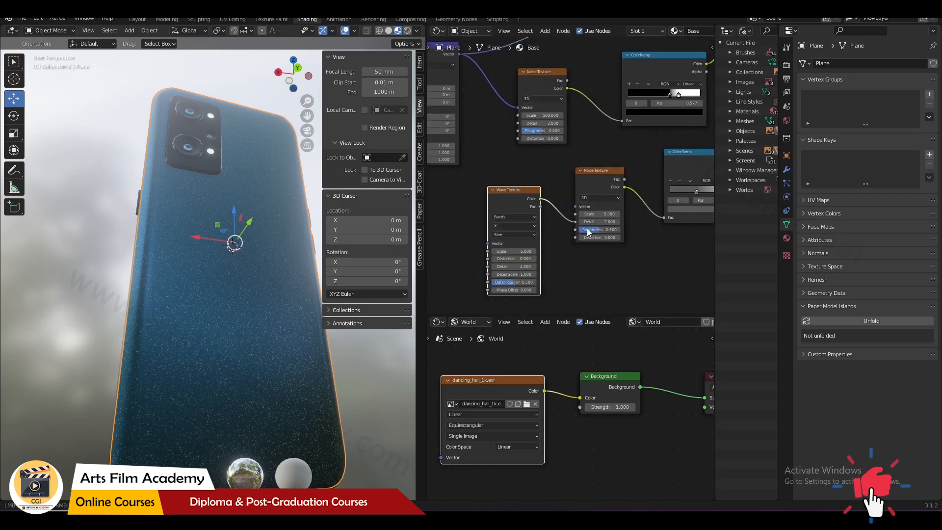
# Connect the Mapping node to the Wave Texture's Vector and the third ColorRamp's Color to the Principled BSDF's Roughness
pyautogui.scroll(-2, 577, 212)
pyautogui.moveTo(525, 191); pyautogui.dragTo(539, 188)
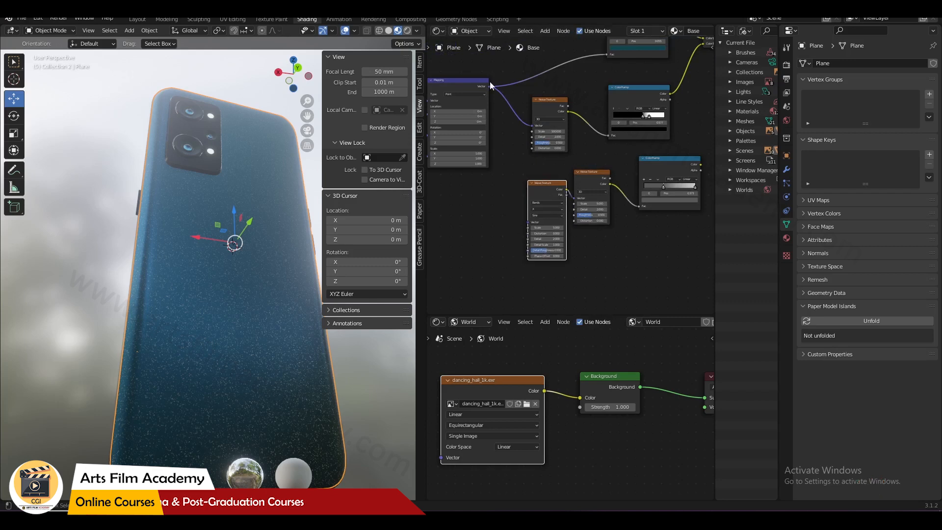
pyautogui.moveTo(523, 234); pyautogui.dragTo(565, 229)
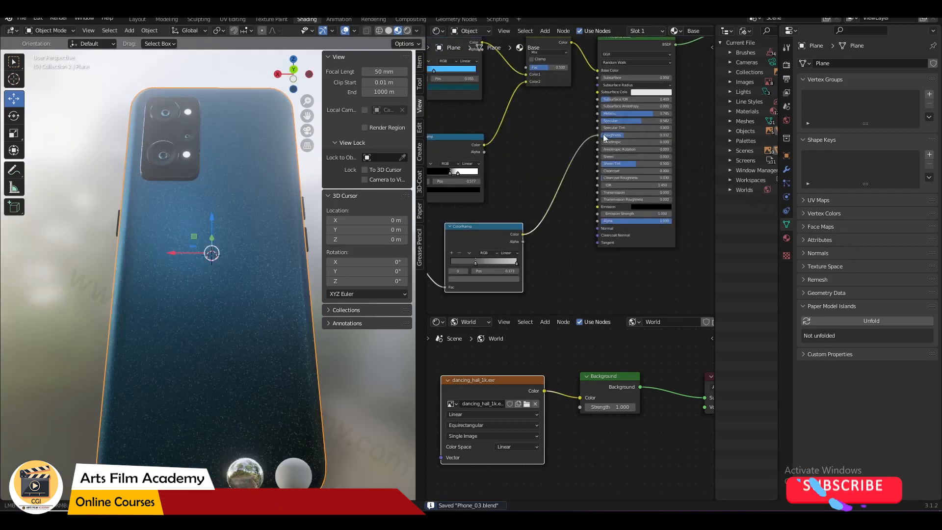
pyautogui.moveTo(604, 138); pyautogui.dragTo(601, 135)
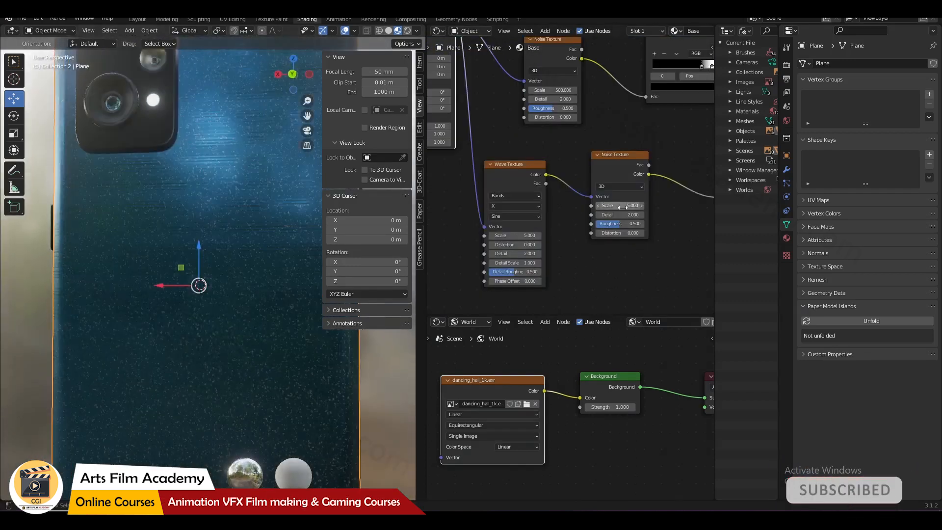
# Set the second Noise Texture to Scale 8.4, Detail 0.5 and Roughness 0.742, and switch the Wave Texture to Rings
pyautogui.scroll(2, 613, 196)
pyautogui.moveTo(637, 206); pyautogui.dragTo(613, 163, button='middle')
pyautogui.moveTo(613, 169); pyautogui.dragTo(628, 169)
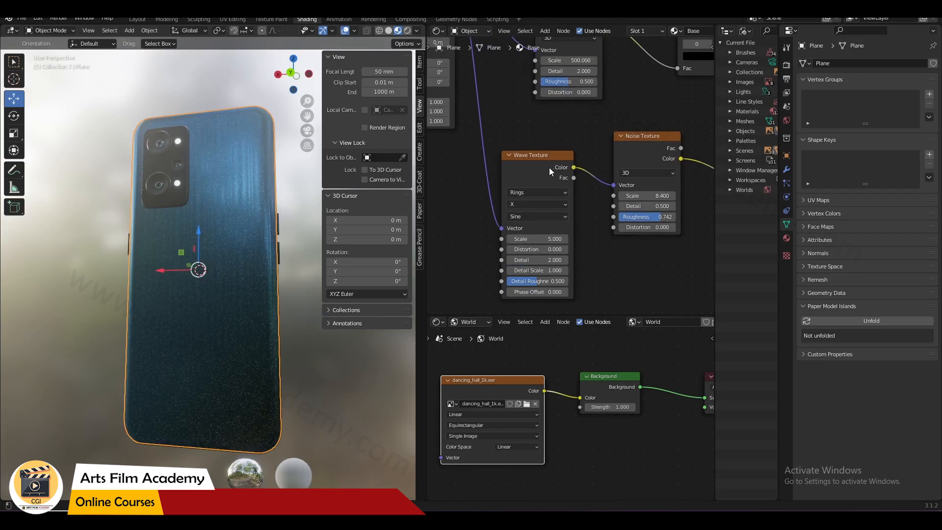
# Preview the Wave Texture on the phone and tune its Scale, raising its Distortion to about 41.9
pyautogui.moveTo(547, 232); pyautogui.dragTo(523, 232)
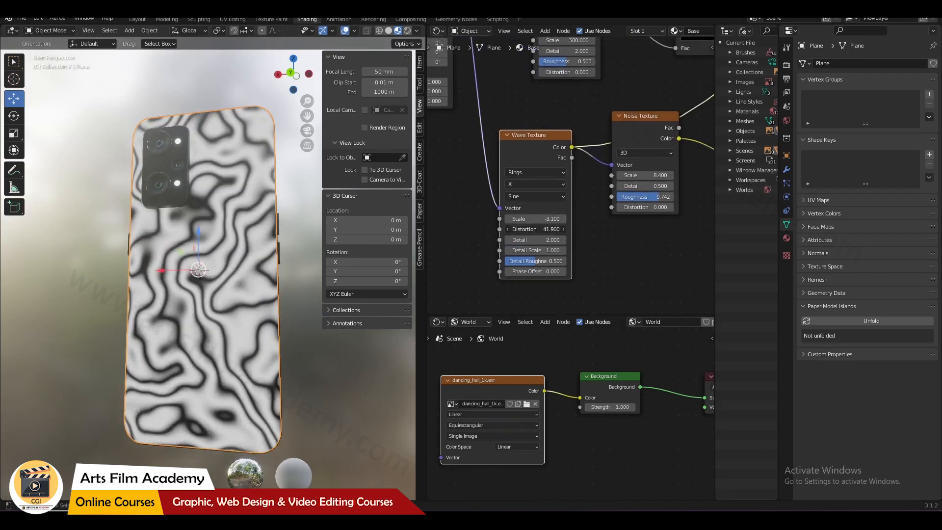
pyautogui.moveTo(529, 233); pyautogui.dragTo(572, 234)
pyautogui.moveTo(572, 234); pyautogui.dragTo(577, 236, button='middle')
pyautogui.moveTo(537, 224); pyautogui.dragTo(564, 224)
# Restore the Principled BSDF as the Base material's output shader
pyautogui.scroll(-4, 628, 196)
pyautogui.moveTo(638, 181); pyautogui.dragTo(544, 216, button='middle')
pyautogui.keyDown('ctrl'); pyautogui.keyDown('shift'); pyautogui.click(610, 192); pyautogui.keyUp('shift'); pyautogui.keyUp('ctrl')
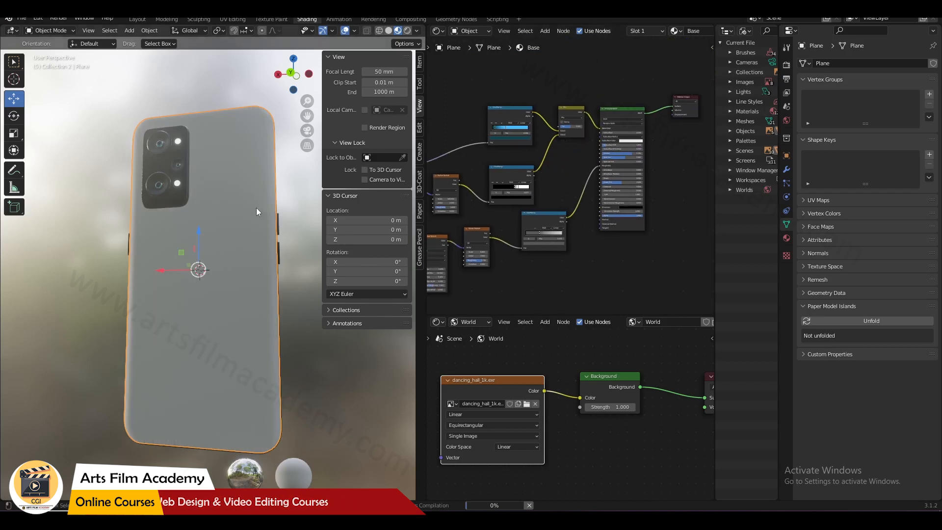